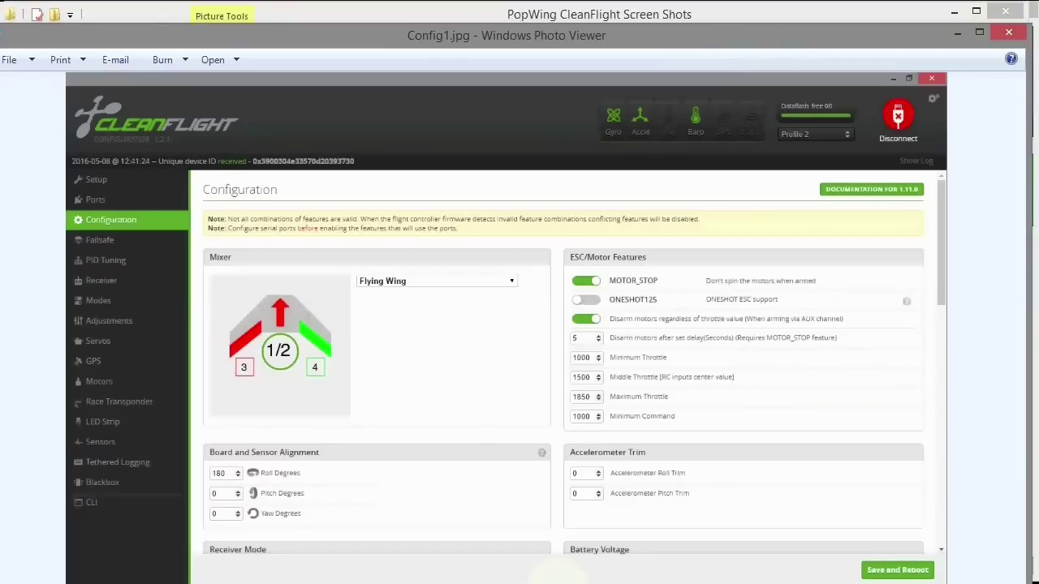
Step: Step through the Config2, Config3 and factory PID screenshots to reach the tuned PID Tuning image
key("Right")
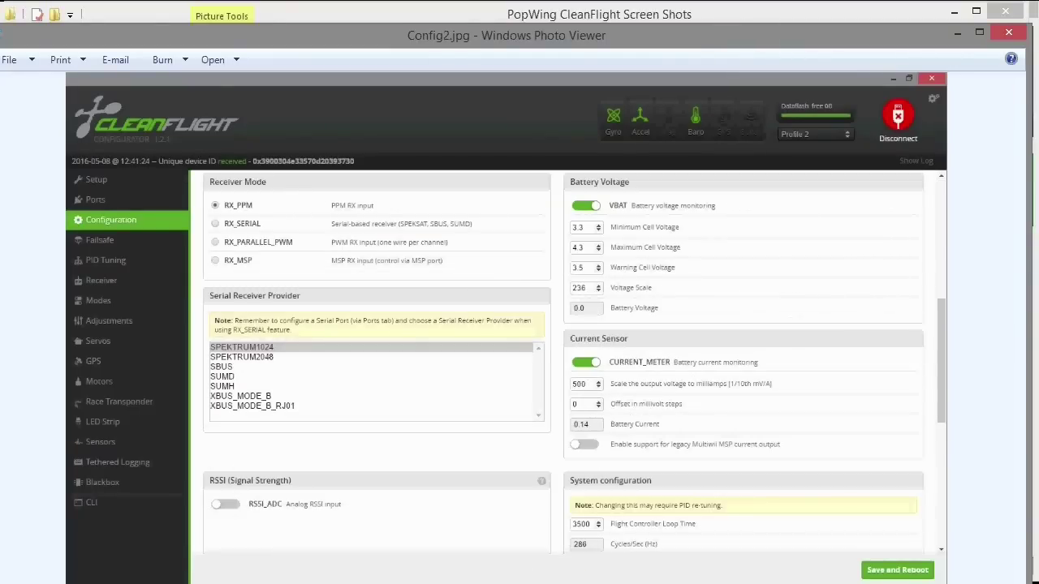
key("Right")
key("Right")
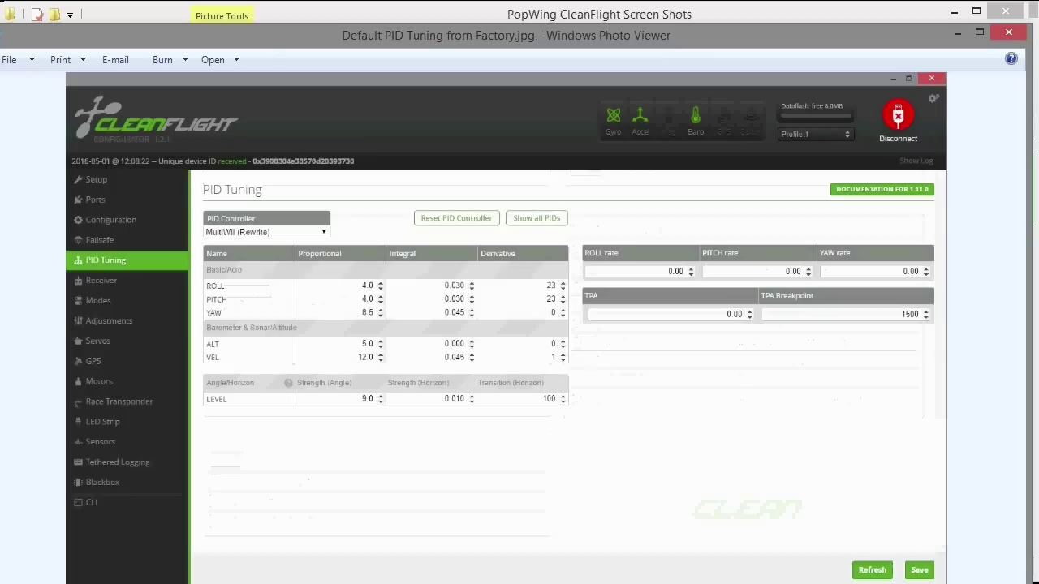
key("Right")
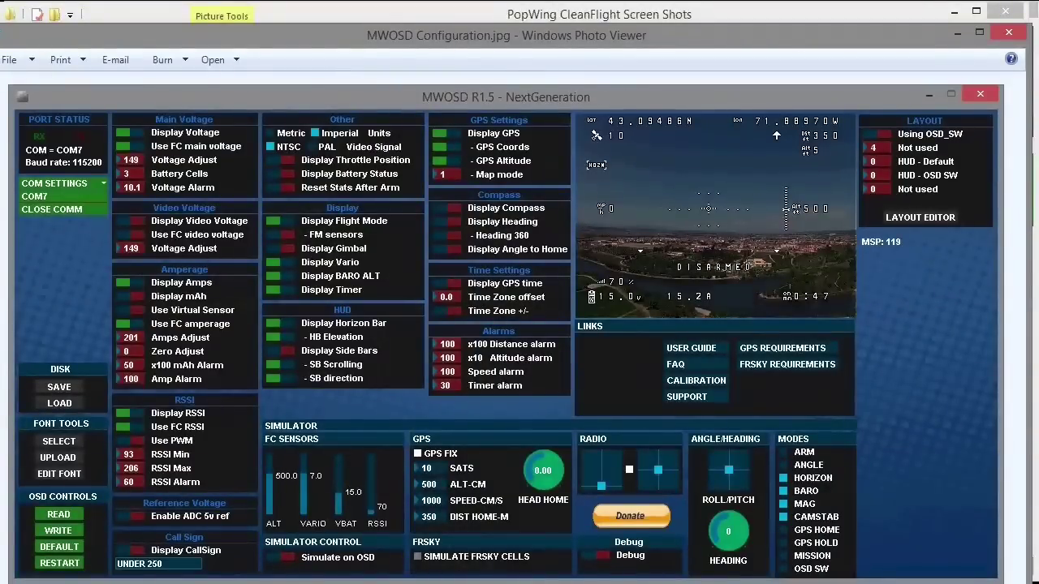
key("Right")
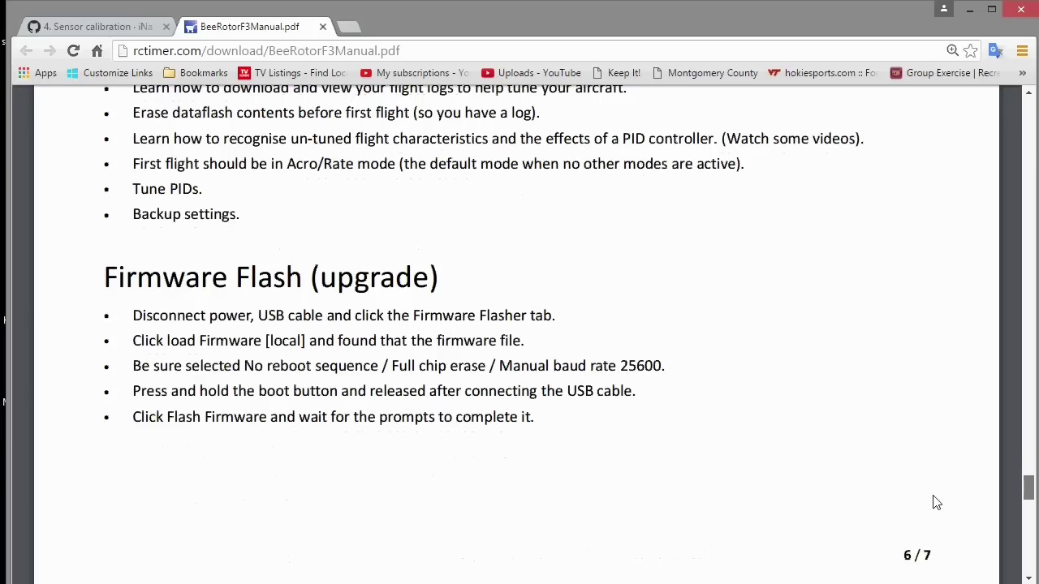
Step: Scroll the BeeRotorF3 manual, then open the RC Groups iNav thread's wiki link in a new tab
scroll(937, 502, "down", 3)
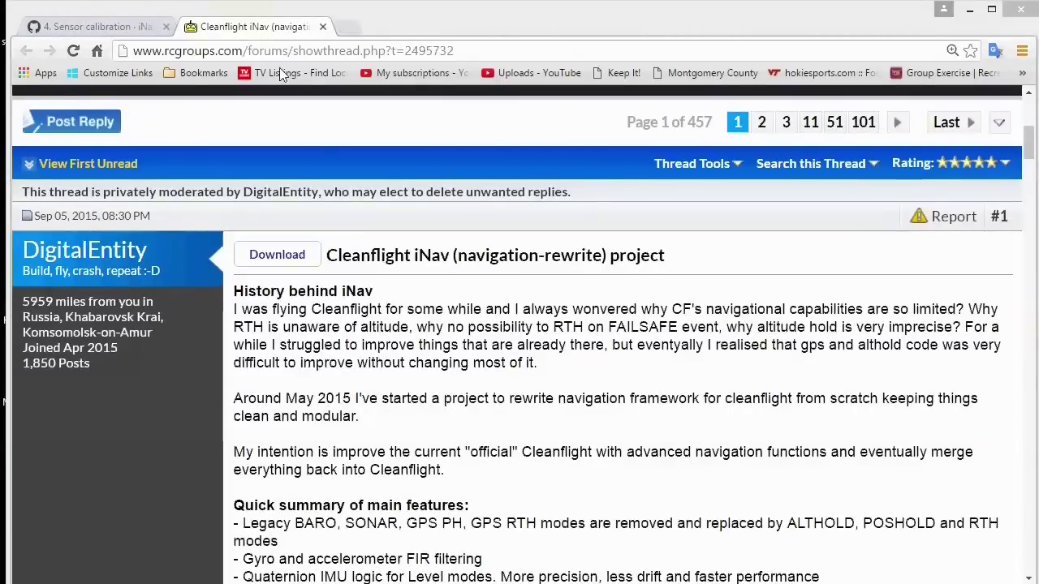
left_click_drag(453, 50, 404, 50)
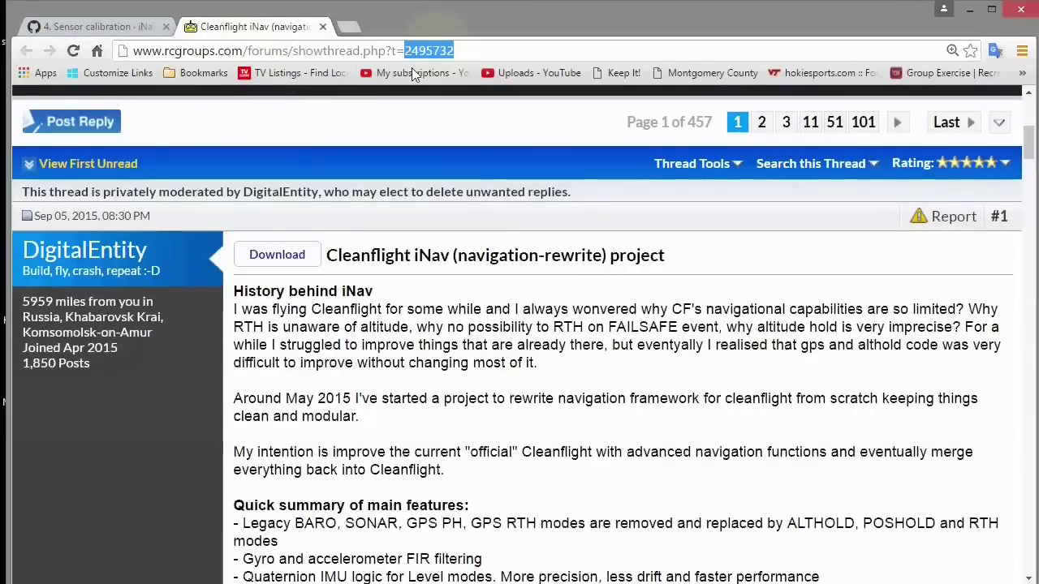
left_click(417, 379)
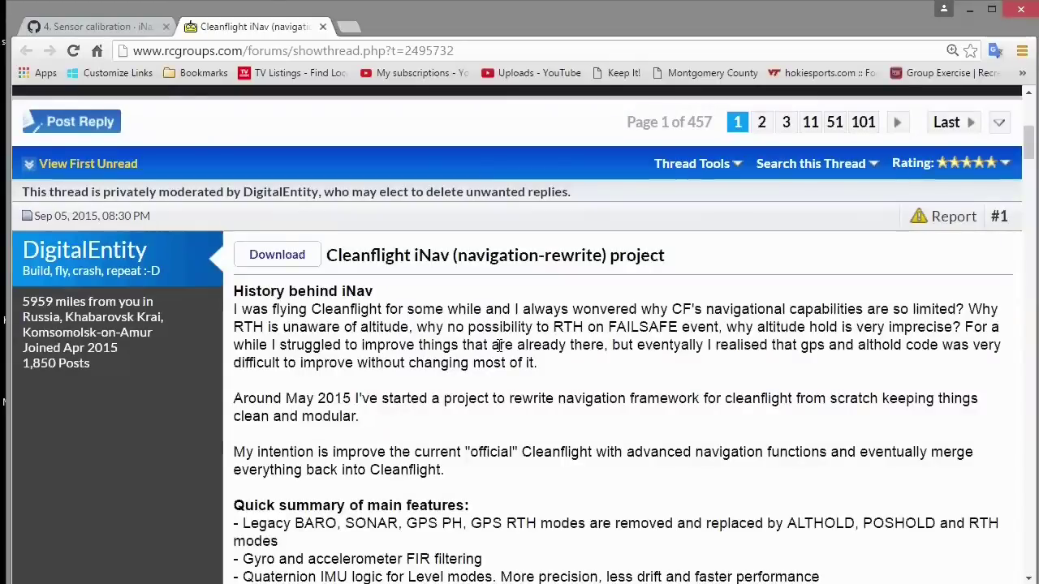
scroll(433, 365, "down", 8)
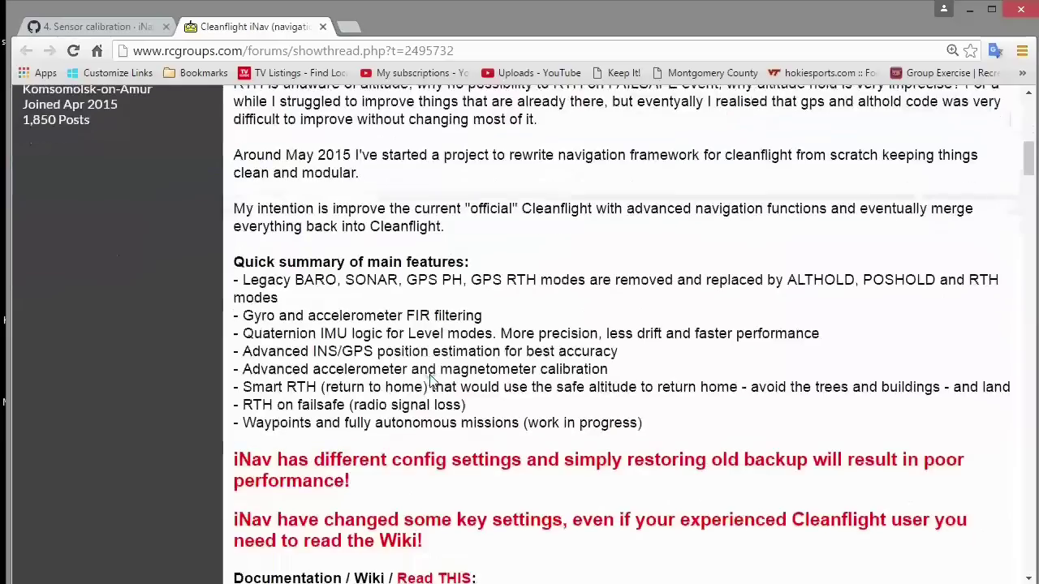
scroll(433, 381, "up", 2)
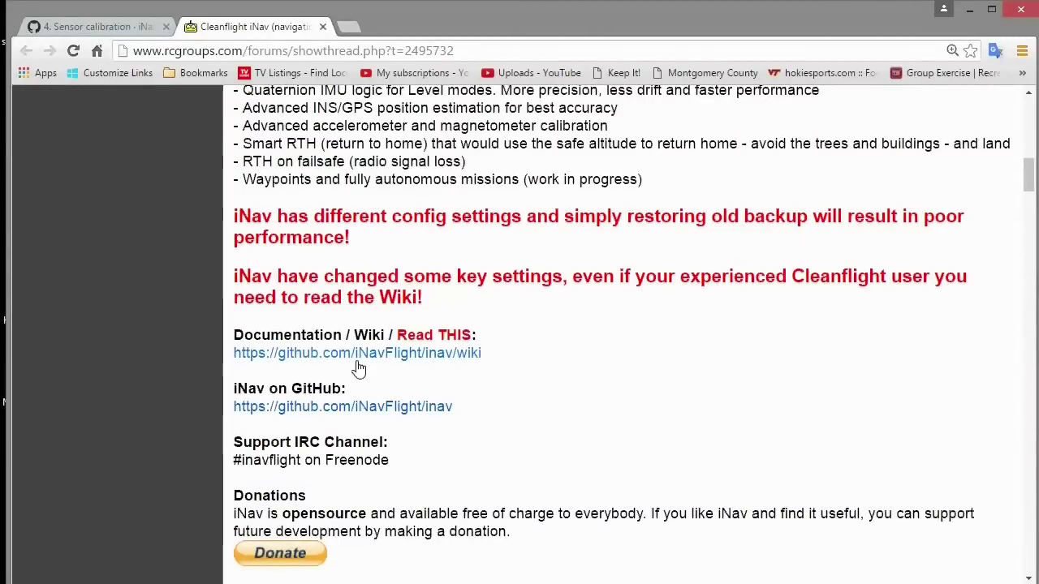
left_click(403, 360)
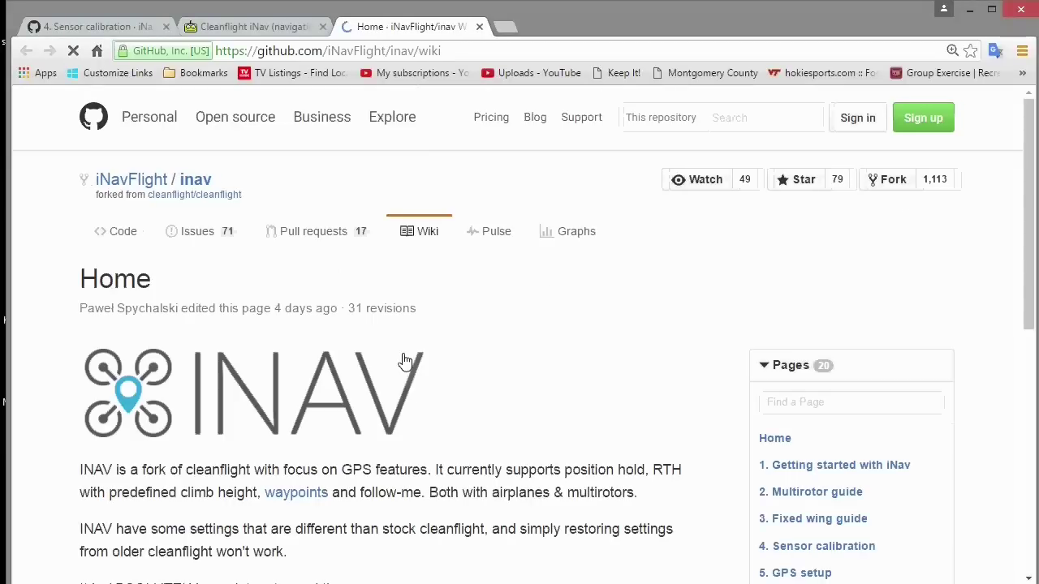
Step: Close the Web Store tab and scroll the INAV 1.1 release to its inav_SPRACINGF3.hex download
scroll(443, 348, "down", 3)
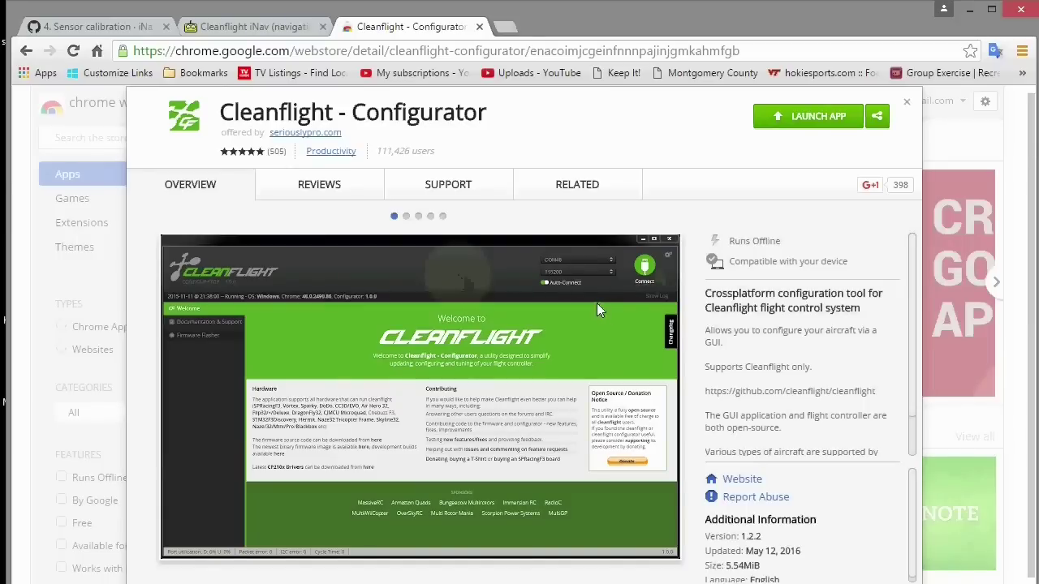
key("ctrl+w")
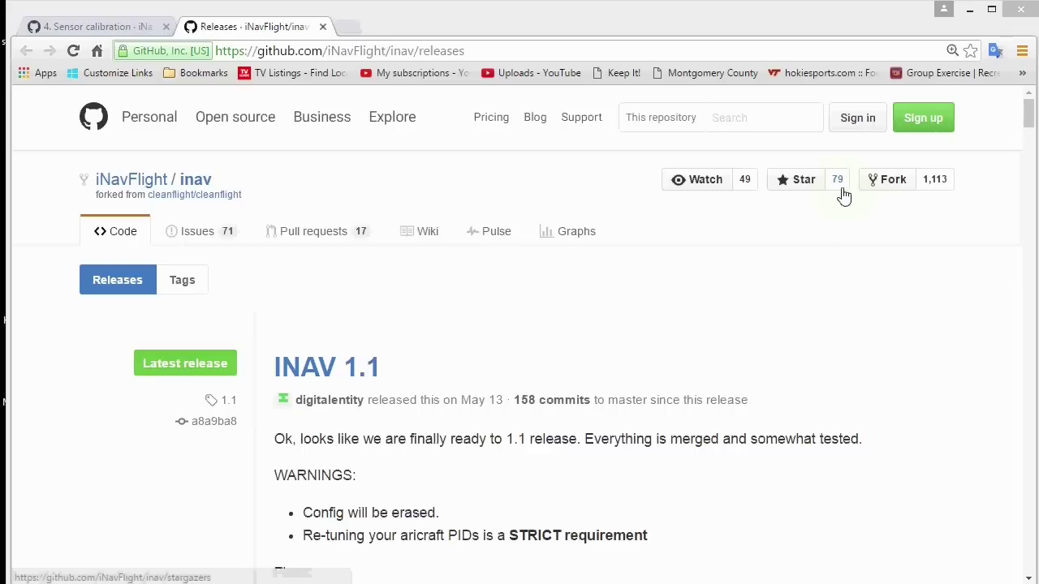
left_click_drag(1029, 113, 1026, 207)
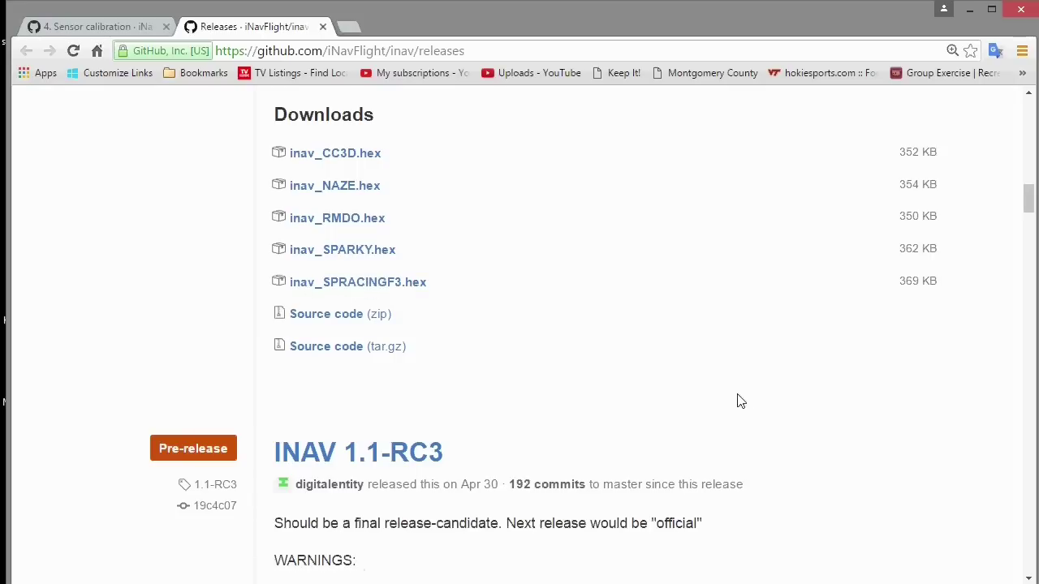
key("alt+Tab")
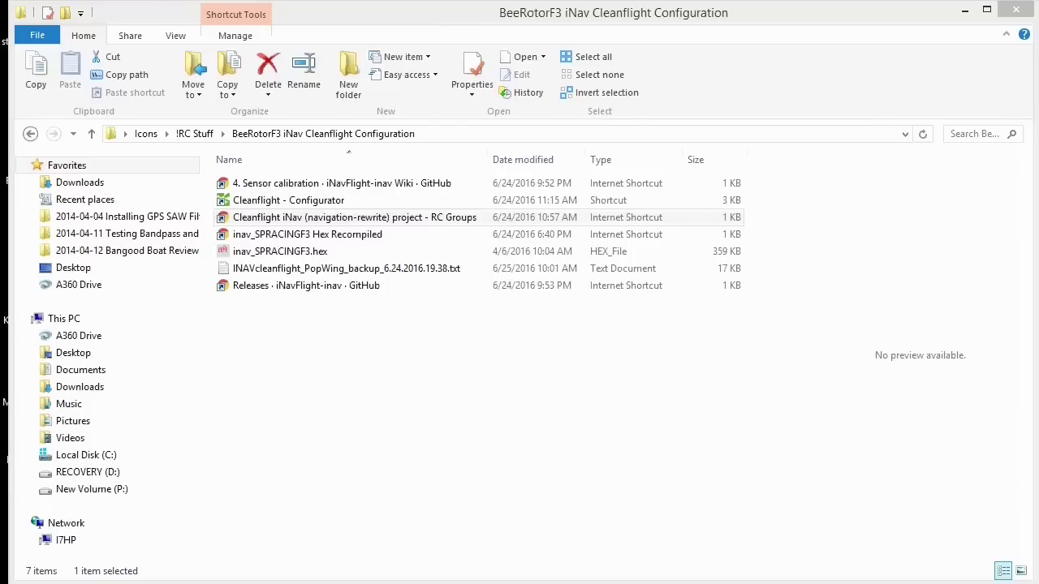
Step: Launch Cleanflight Configurator from its shortcut in the BeeRotorF3 iNav Cleanflight Configuration folder
left_click(590, 288)
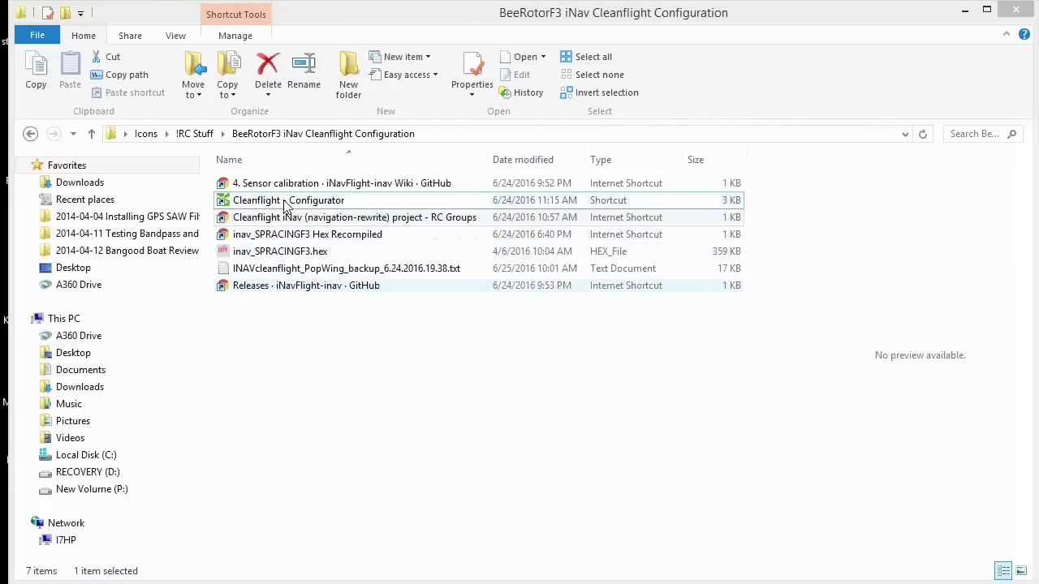
left_click(276, 253)
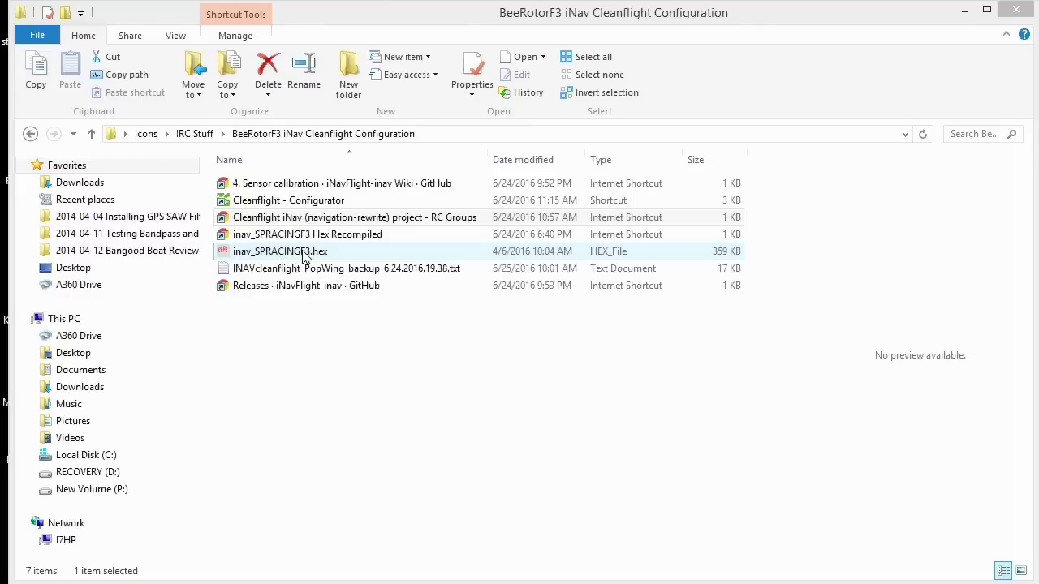
left_click(250, 203)
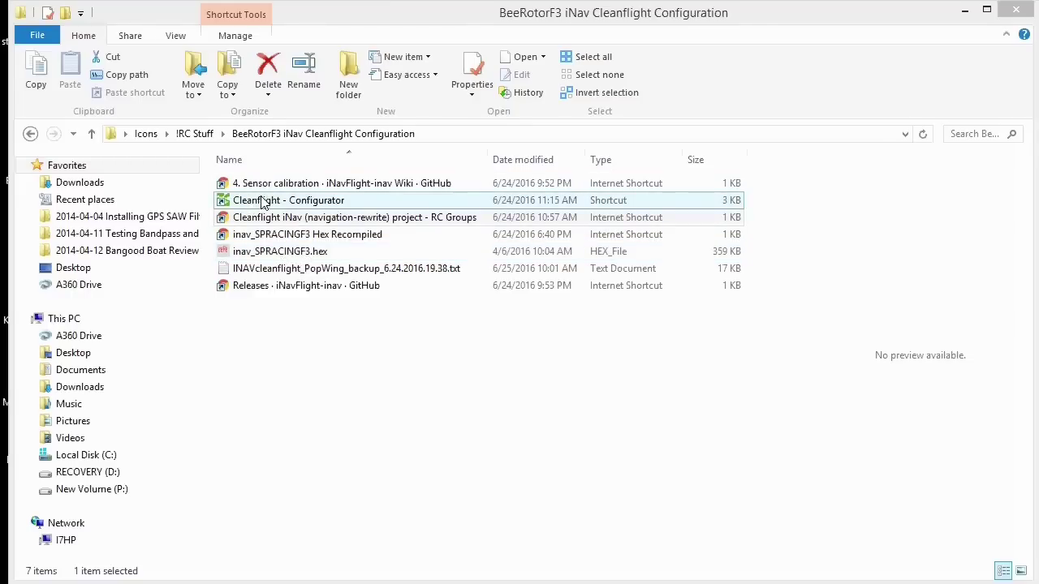
double_click(258, 204)
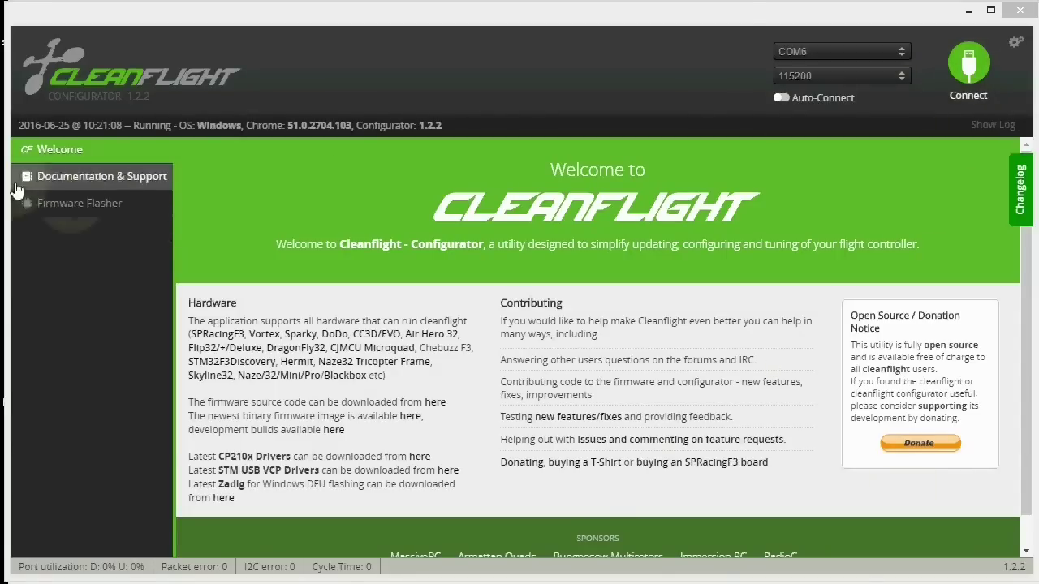
Step: Load the local inav_SPRACINGF3.hex in Firmware Flasher and attempt to flash it, which fails
left_click(74, 204)
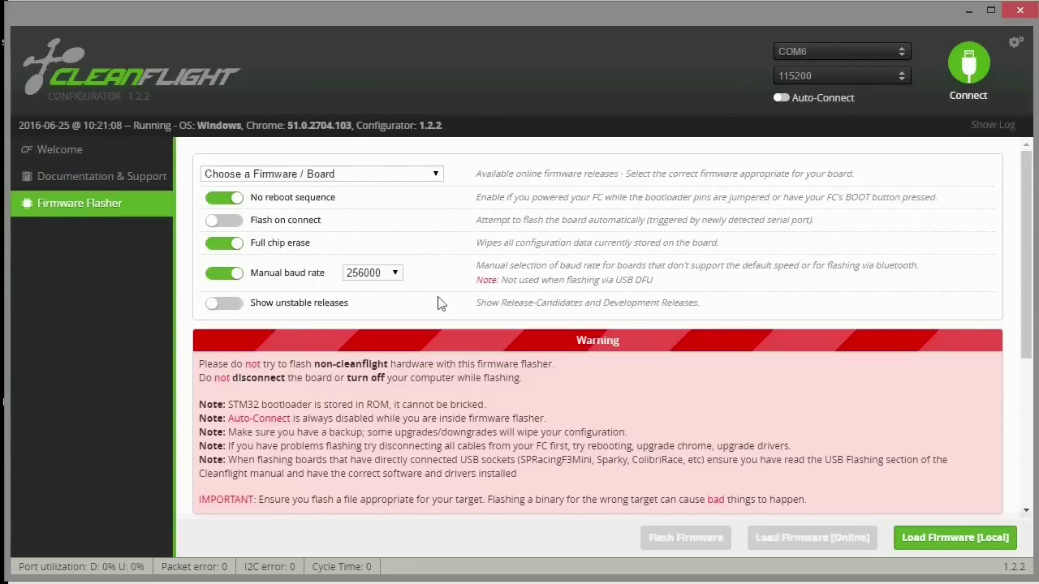
left_click(955, 537)
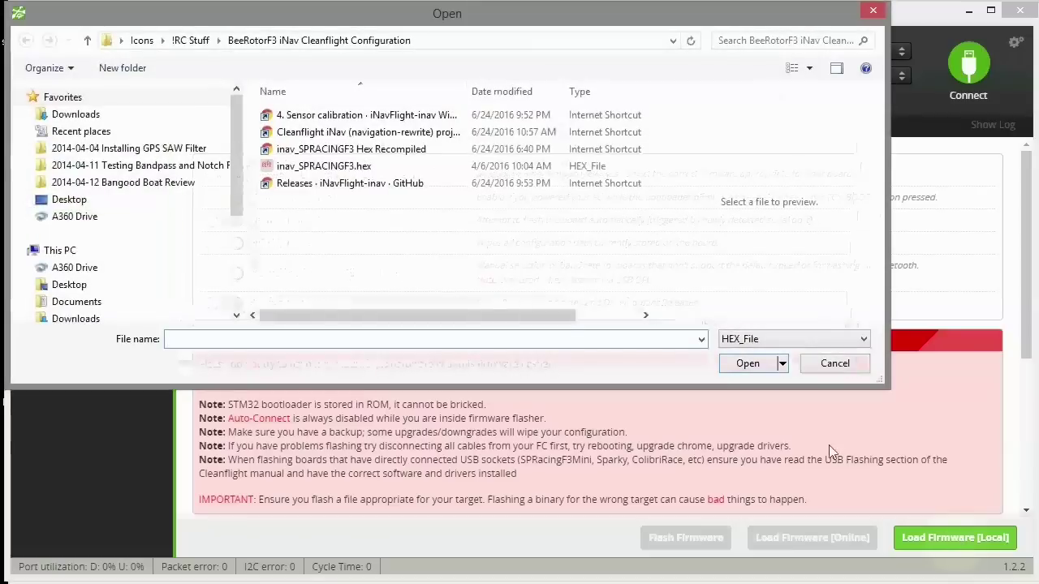
left_click(331, 170)
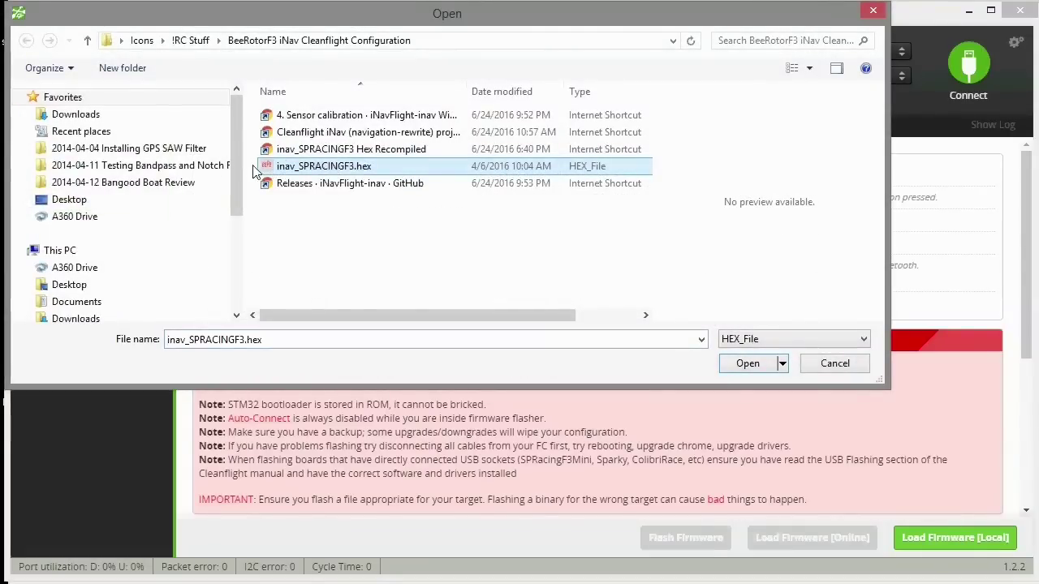
left_click(748, 362)
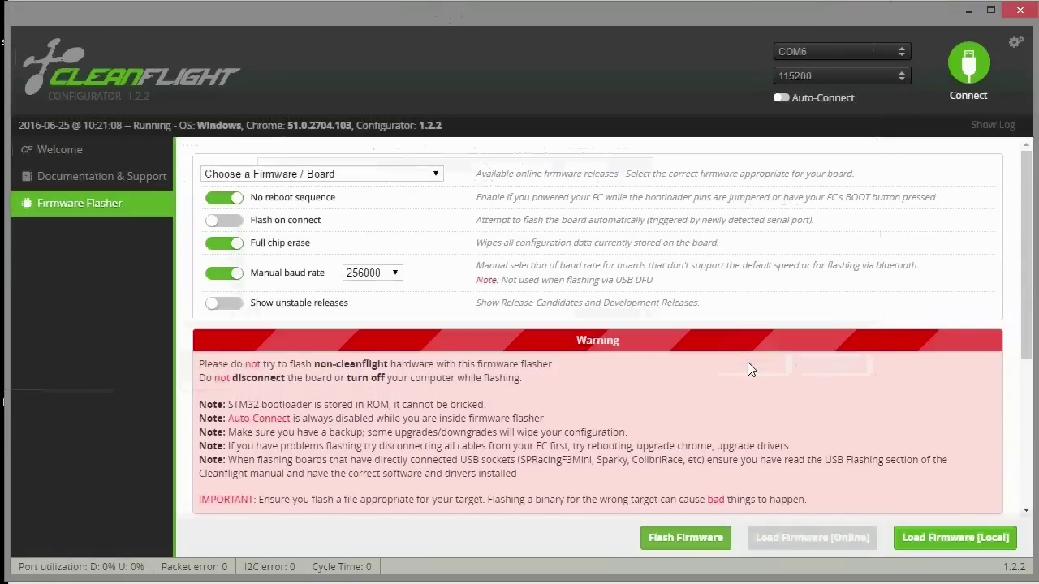
left_click(687, 539)
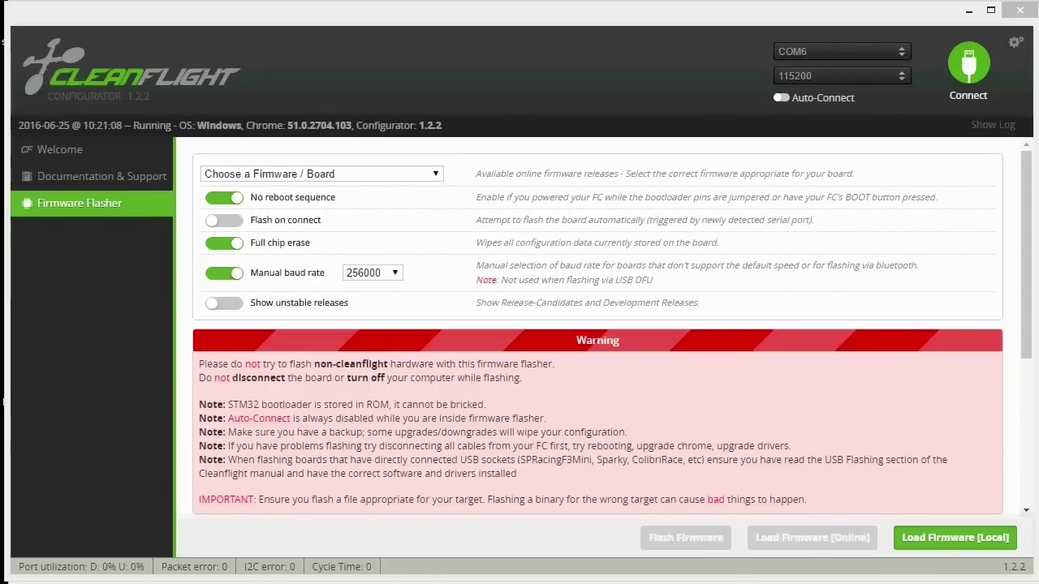
Step: Reload inav_SPRACINGF3.hex, flash it successfully, and connect to the flight controller
left_click(940, 540)
left_click(324, 165)
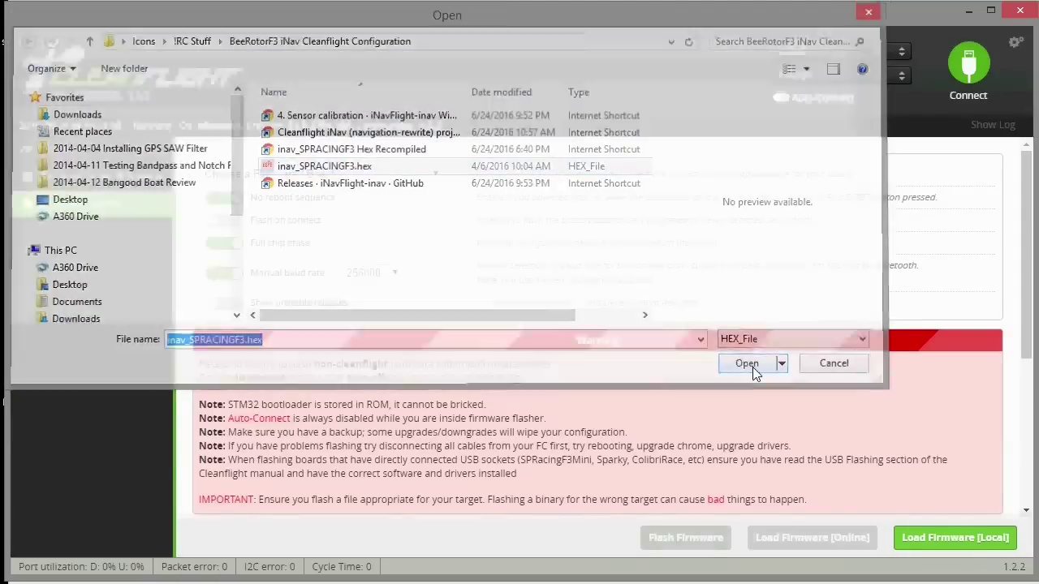
left_click(750, 365)
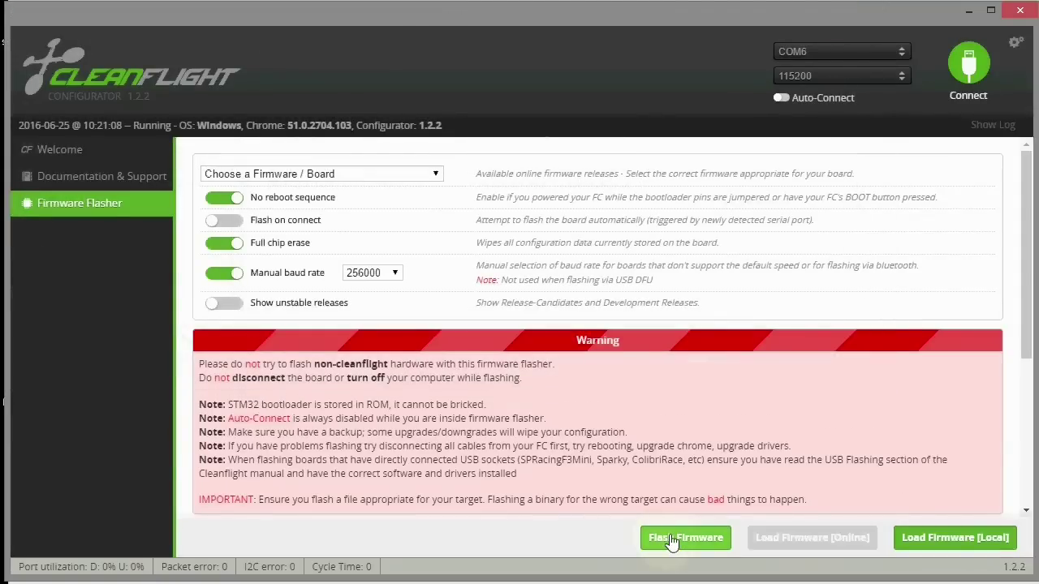
left_click(670, 540)
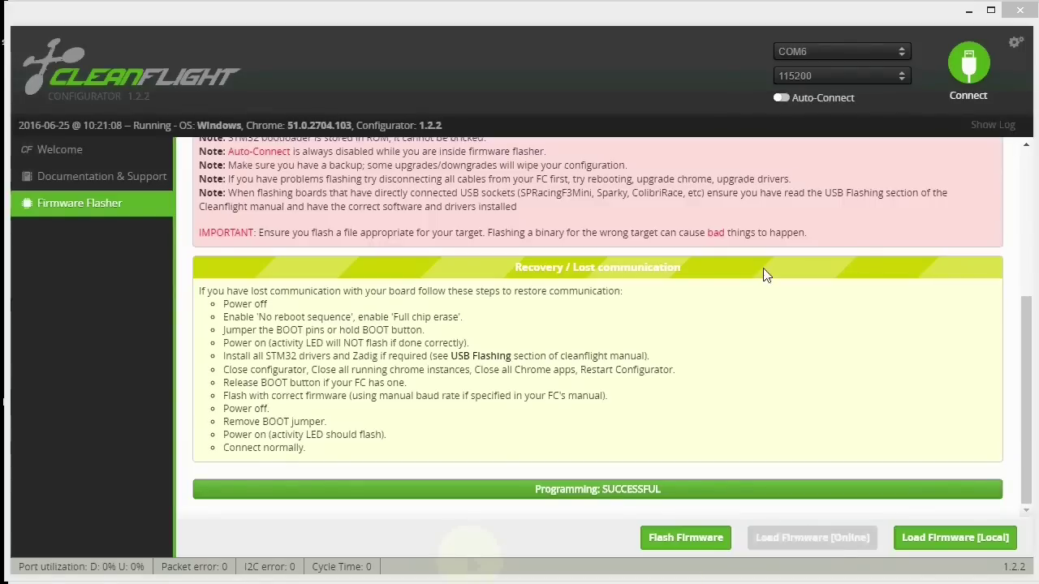
left_click(962, 69)
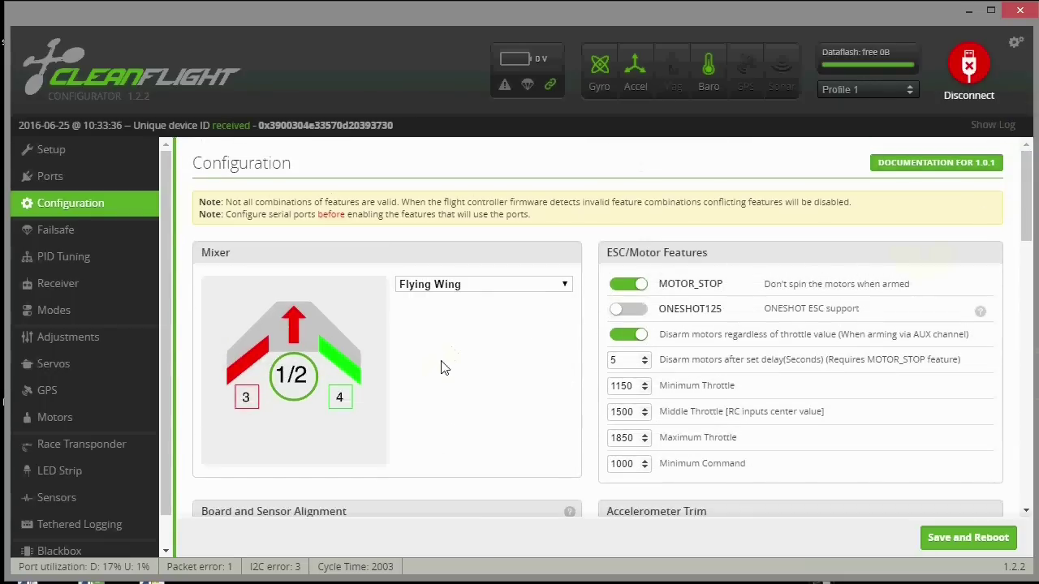
Step: Switch the PID controller to LuxFloat and save it to the board
left_click(968, 69)
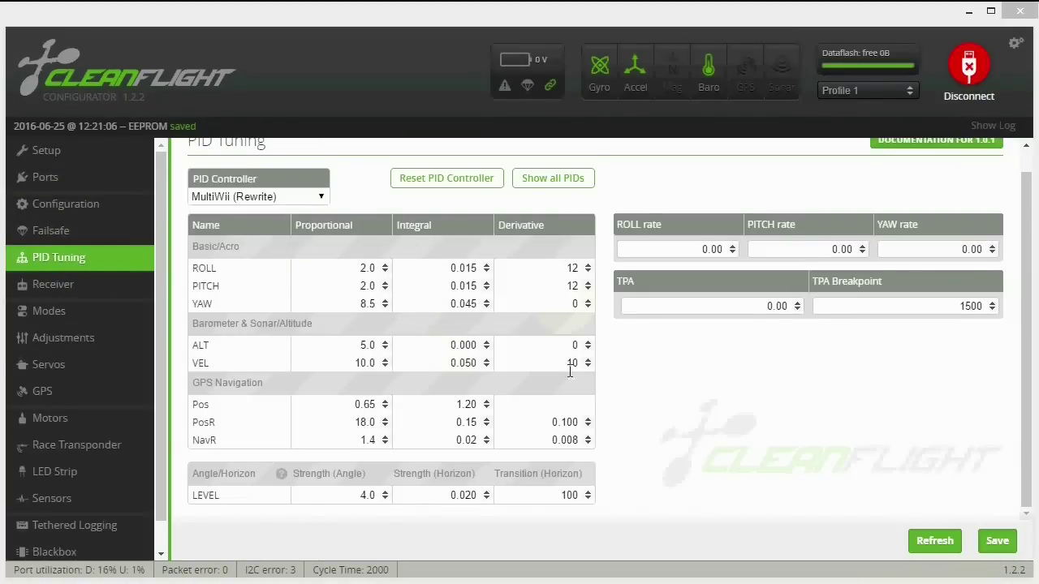
left_click(320, 198)
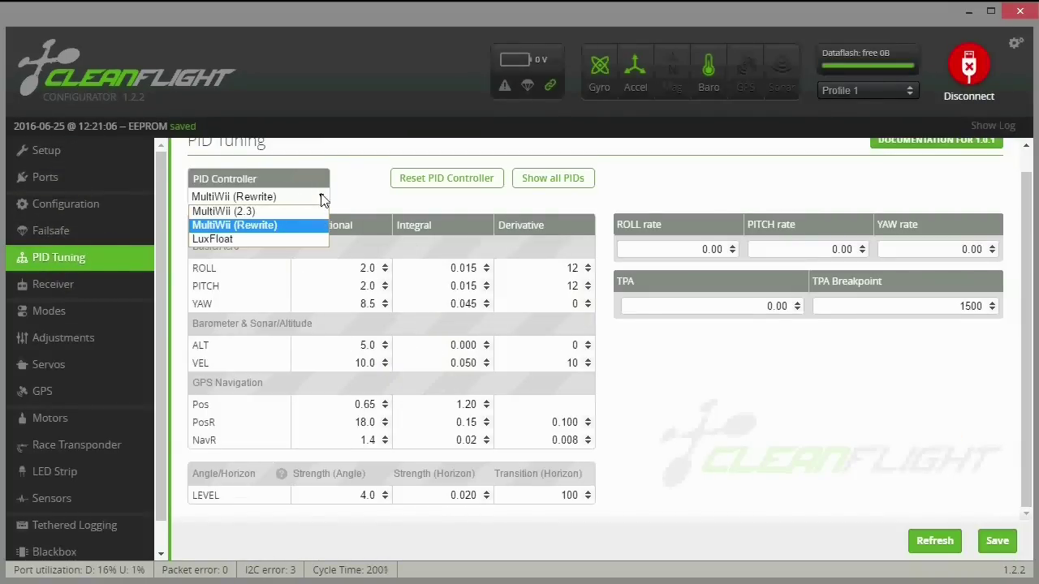
left_click(224, 239)
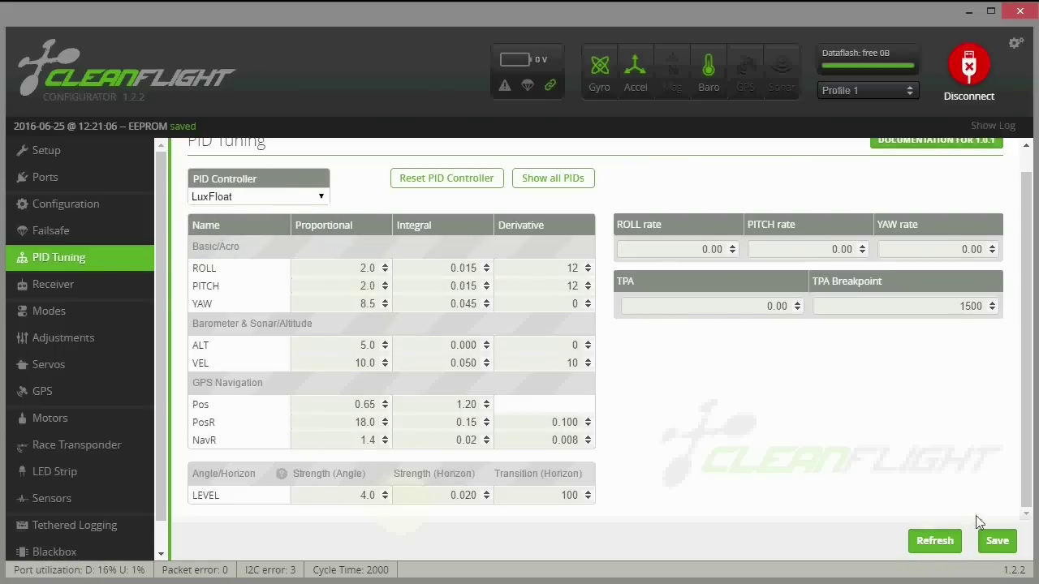
left_click(996, 541)
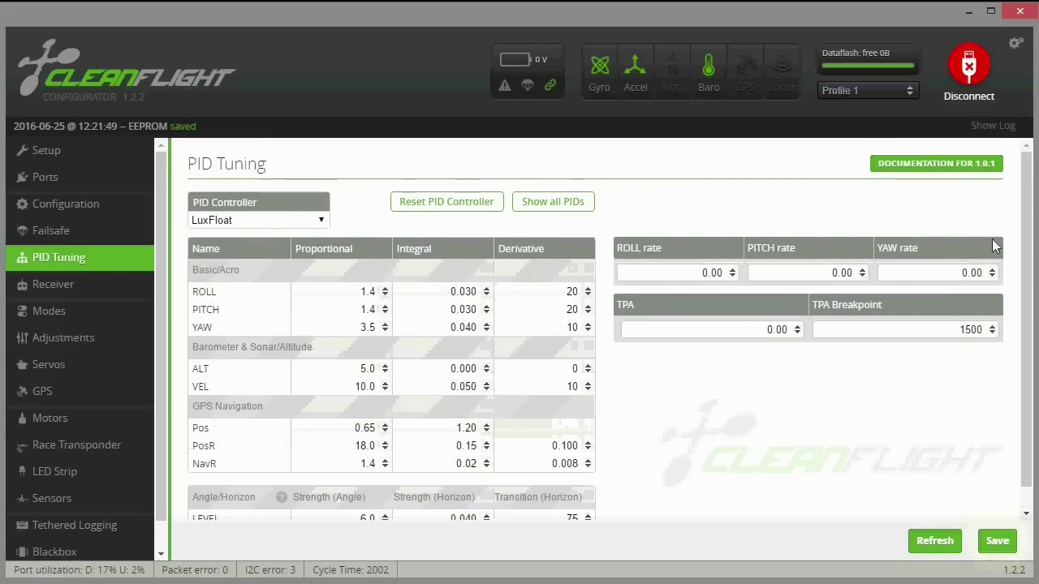
Step: Adjust the LEVEL angle strength spinner down and back, leaving it at 6.0
scroll(995, 246, "down", 1)
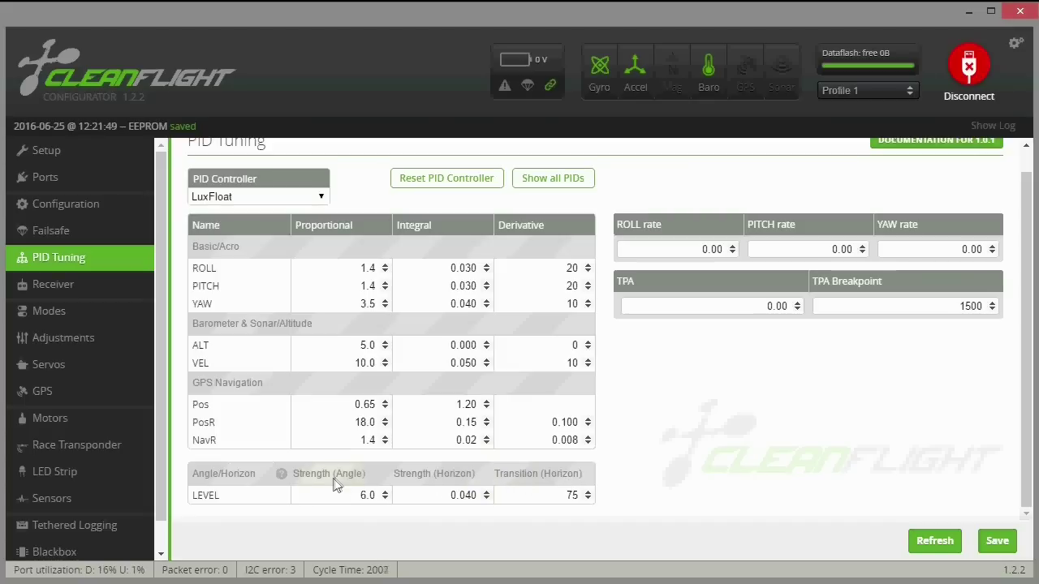
left_click(386, 498)
left_click(386, 498)
left_click(385, 498)
left_click(386, 498)
left_click(385, 498)
left_click(385, 498)
left_click(387, 494)
left_click(386, 499)
left_click(386, 499)
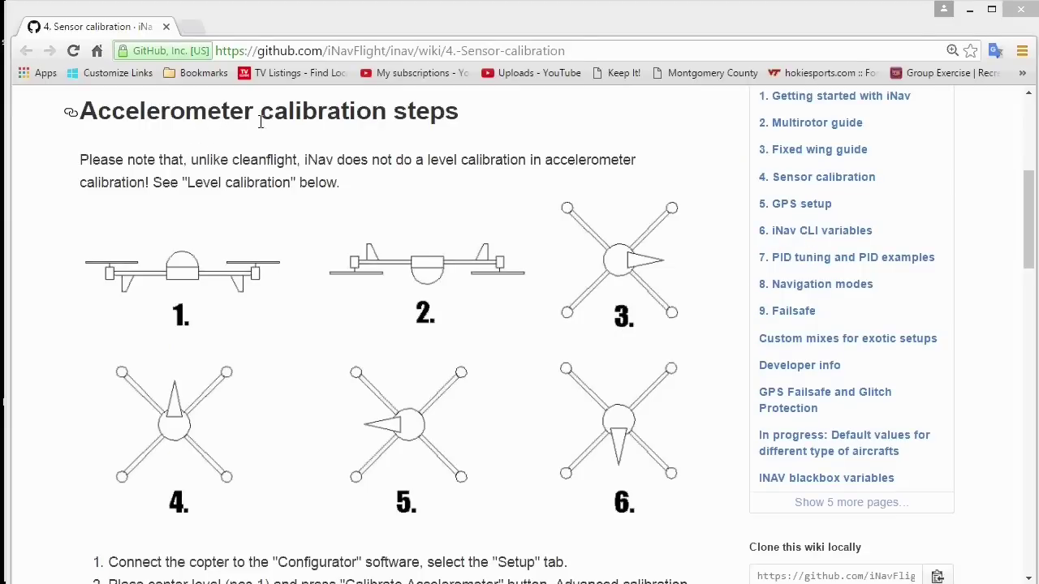
Step: Scroll the iNav Sensor calibration wiki page to the six accelerometer orientation diagrams
mouse_move(1029, 211)
left_mouse_down()
mouse_move(1028, 191)
mouse_move(1028, 284)
mouse_move(1029, 226)
left_mouse_up()
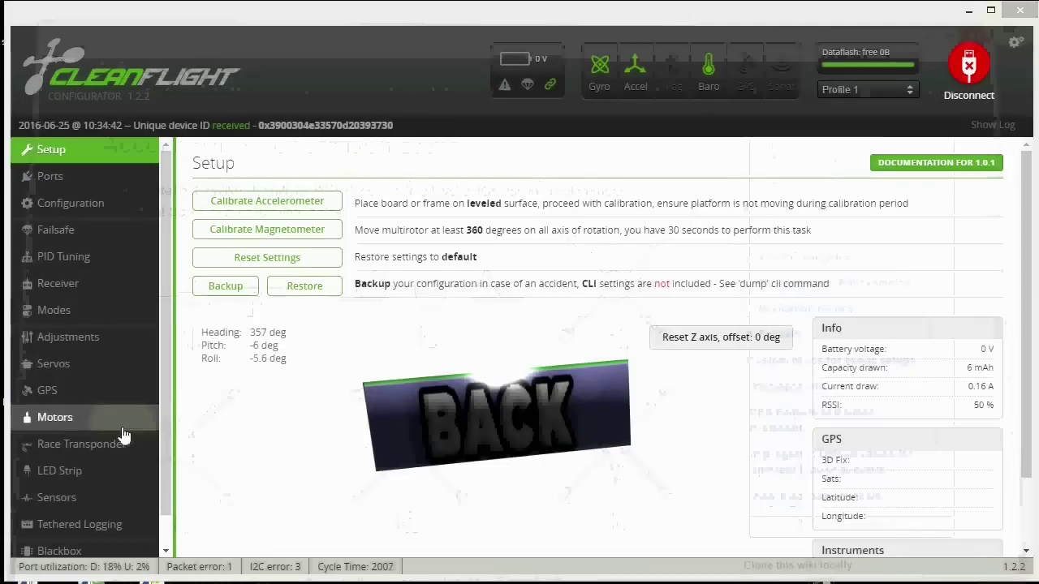
Step: Run dump in the CLI and scroll through the board's full settings output
scroll(162, 232, "down", 1)
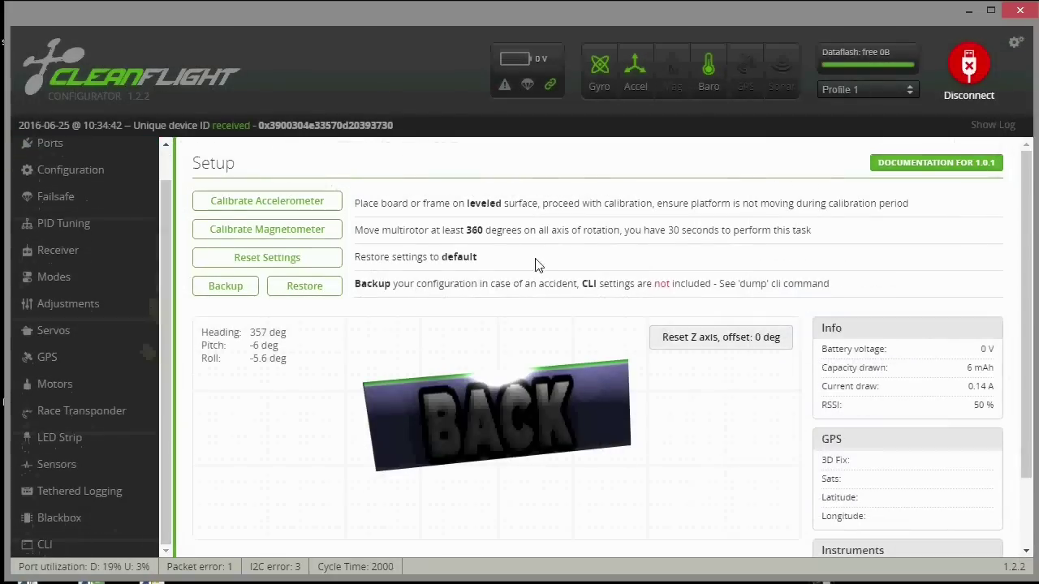
left_click(51, 547)
type("d")
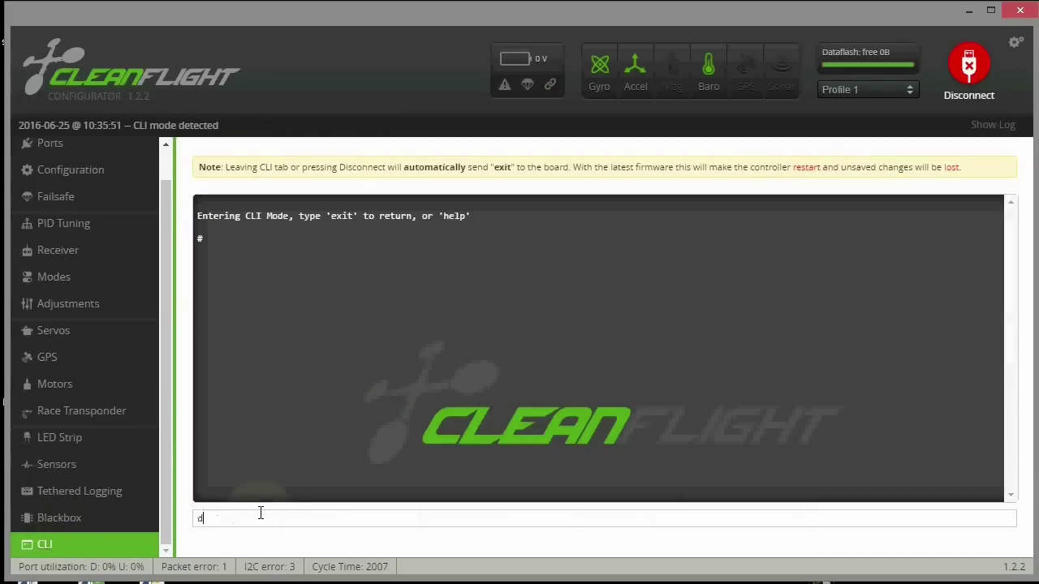
type("ump")
key("Return")
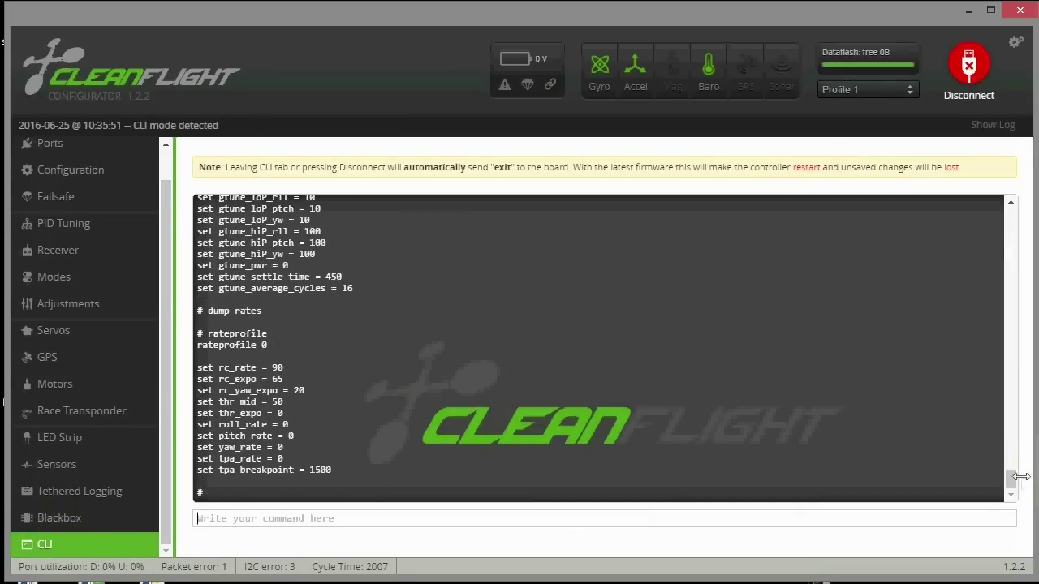
scroll(1013, 457, "up", 1)
left_click_drag(1012, 459, 1013, 369)
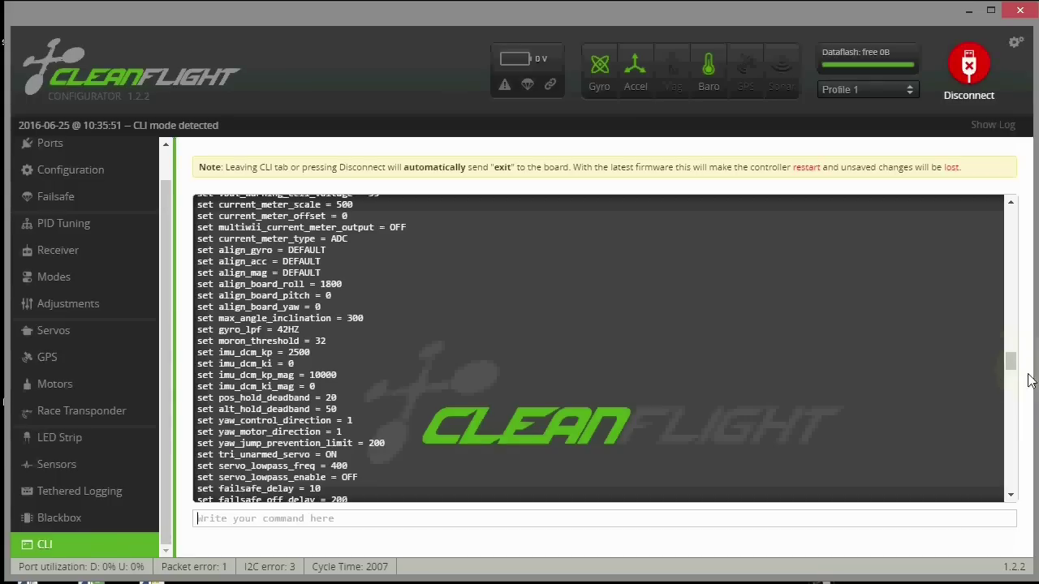
left_click_drag(1013, 363, 1012, 381)
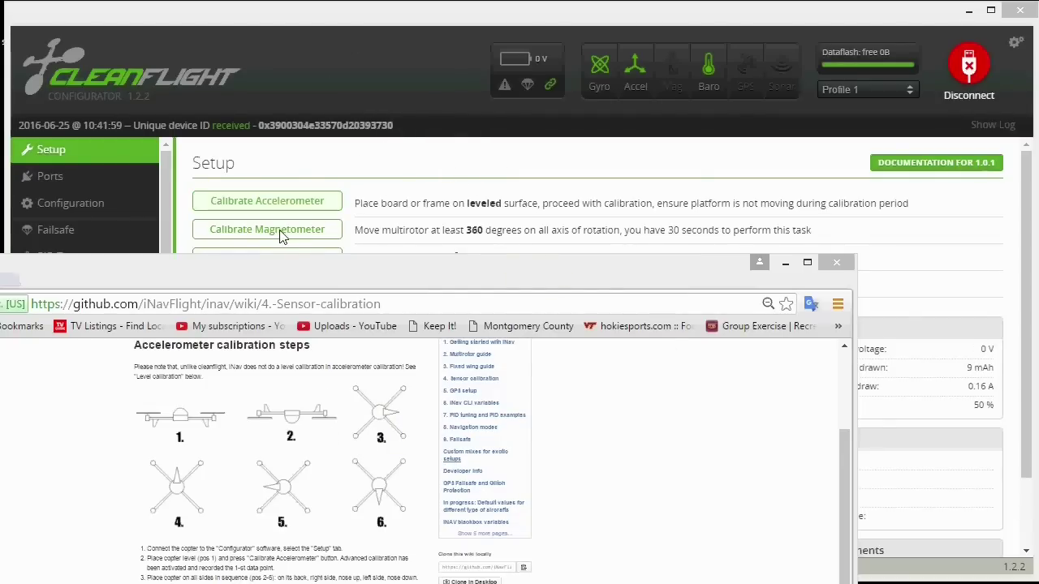
Step: Calibrate the accelerometer in the first three orientations, checking the wiki guide between each
left_click(293, 202)
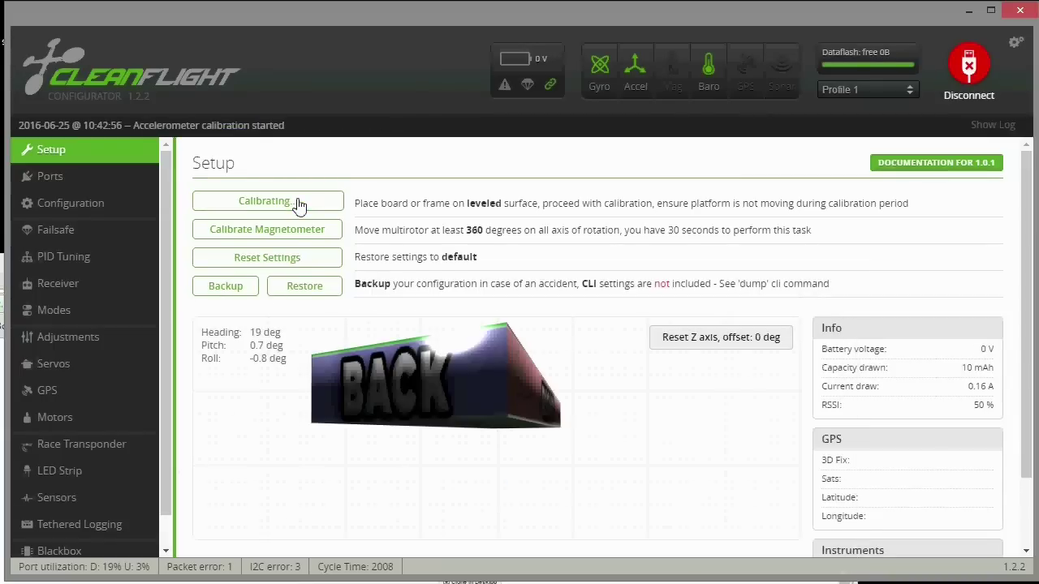
key("alt+Tab")
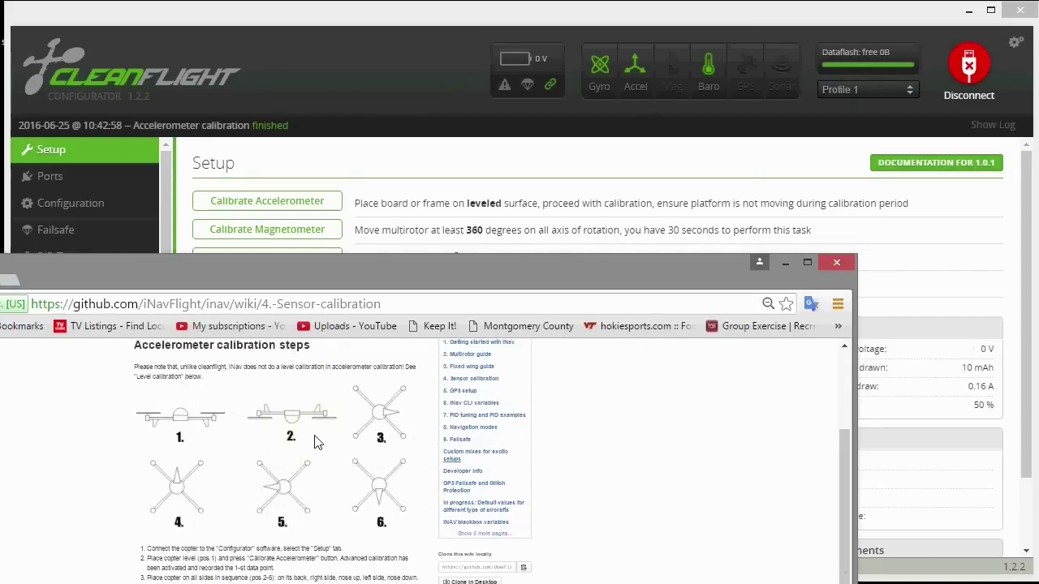
left_click(265, 201)
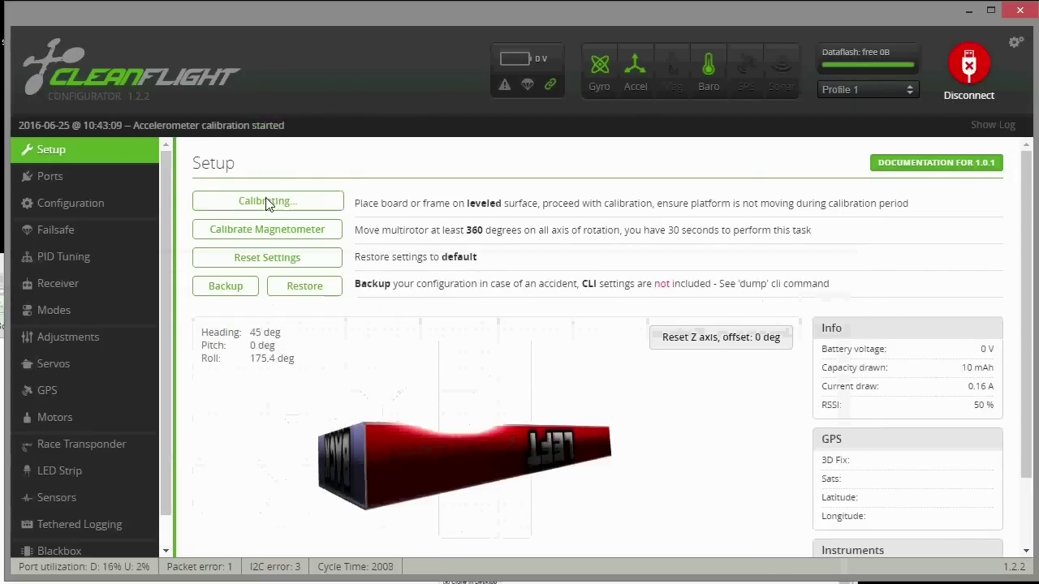
key("alt+Tab")
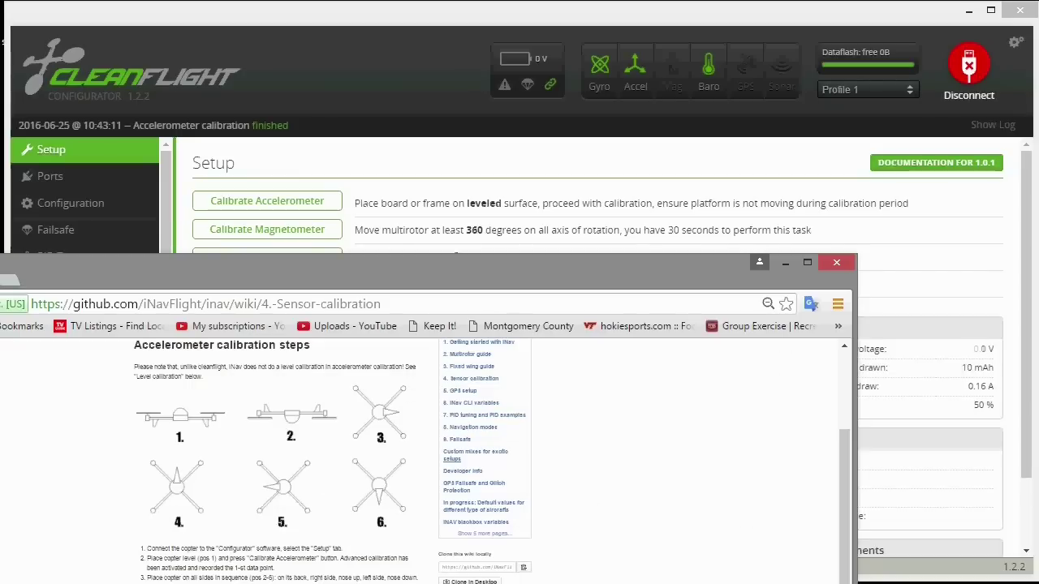
left_click(273, 203)
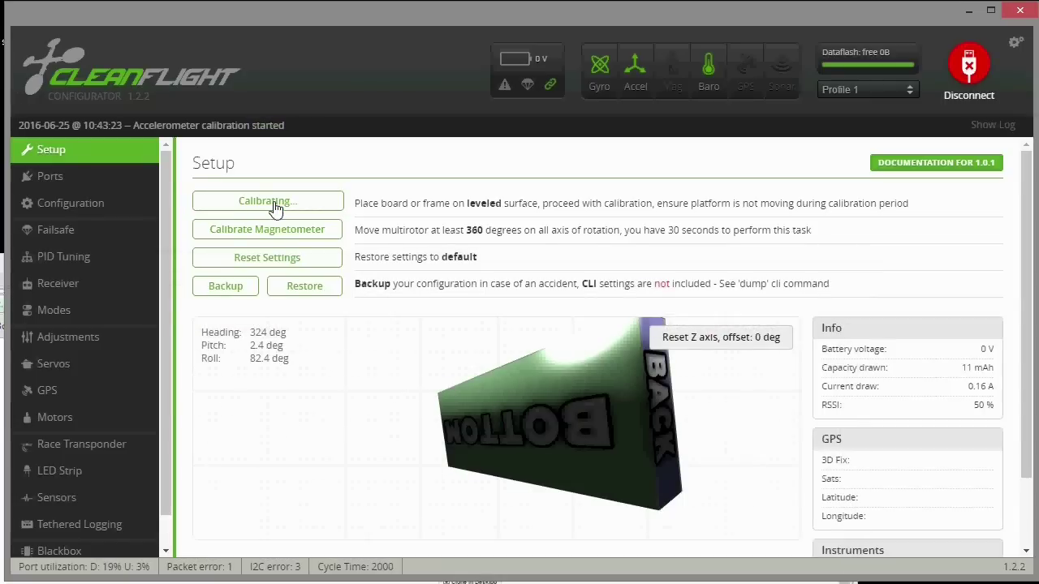
key("alt+Tab")
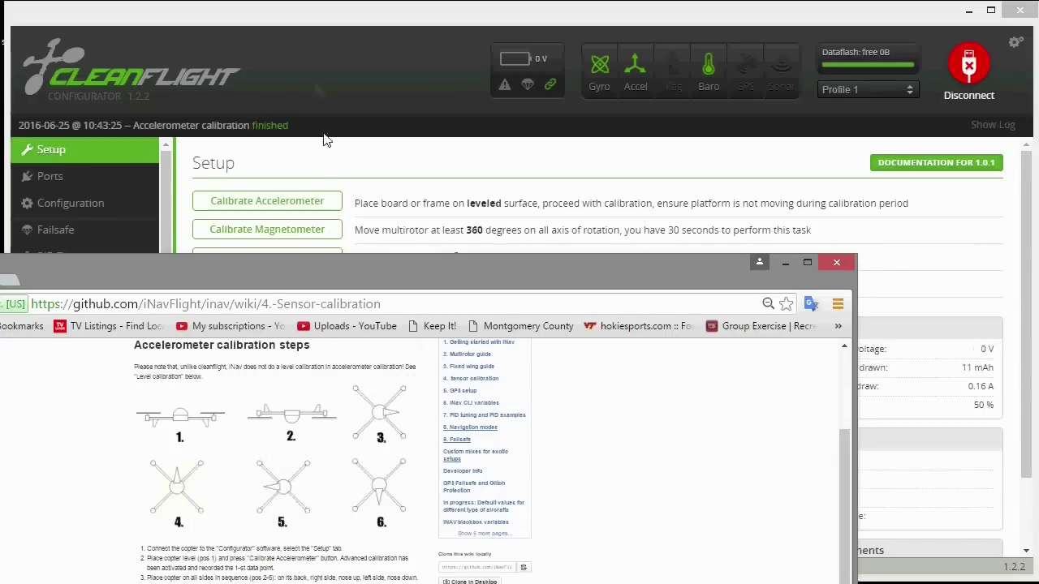
Step: Calibrate the remaining three orientations, then return to the CLI console
left_click(287, 204)
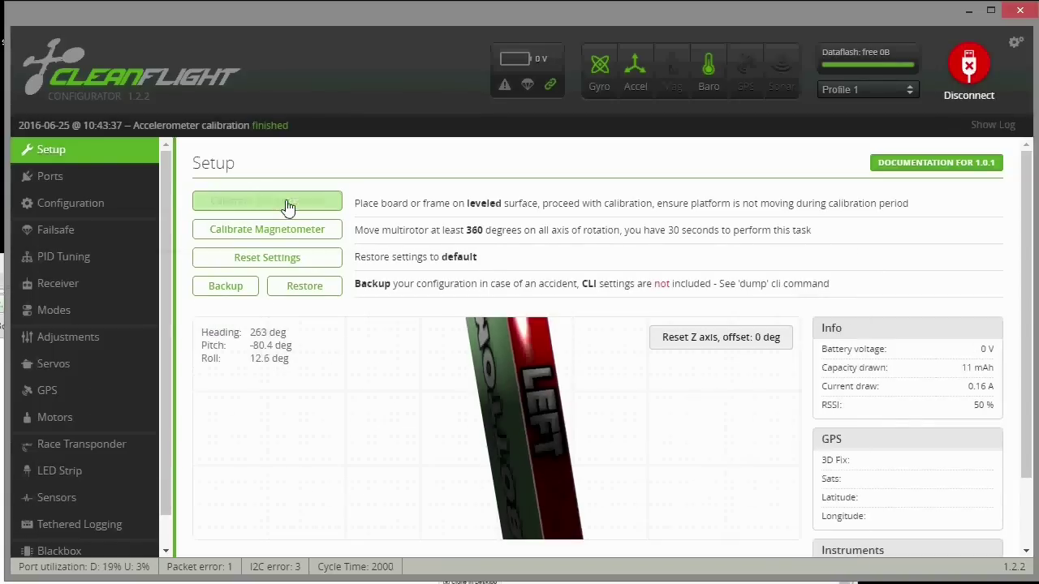
left_click(297, 581)
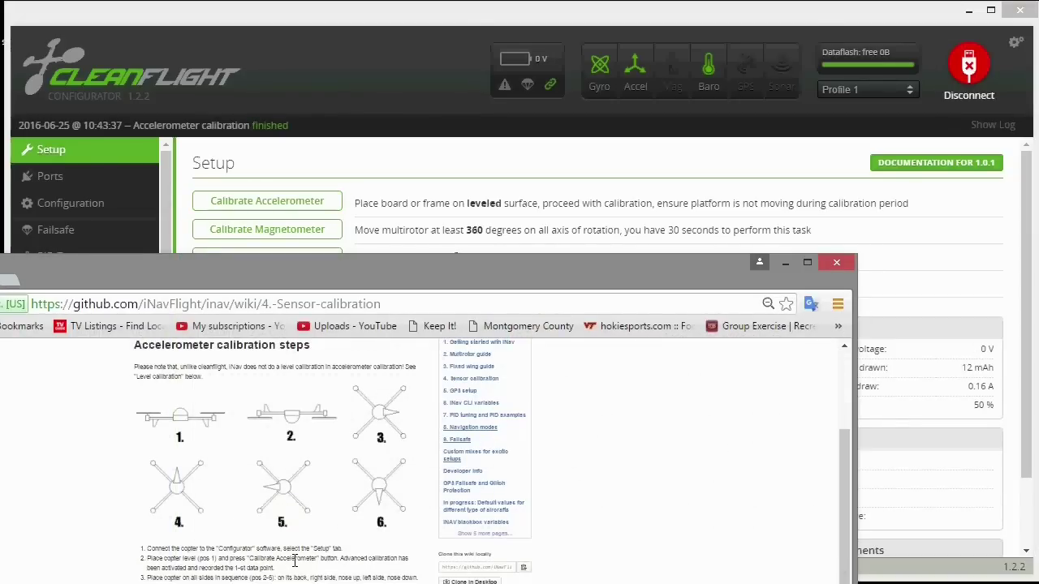
left_click(253, 205)
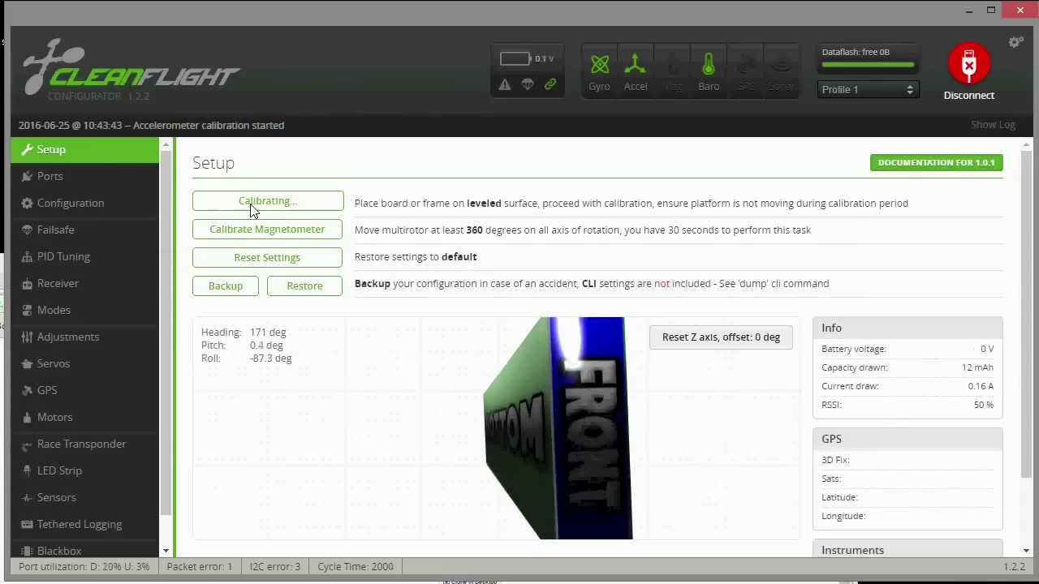
left_click(471, 581)
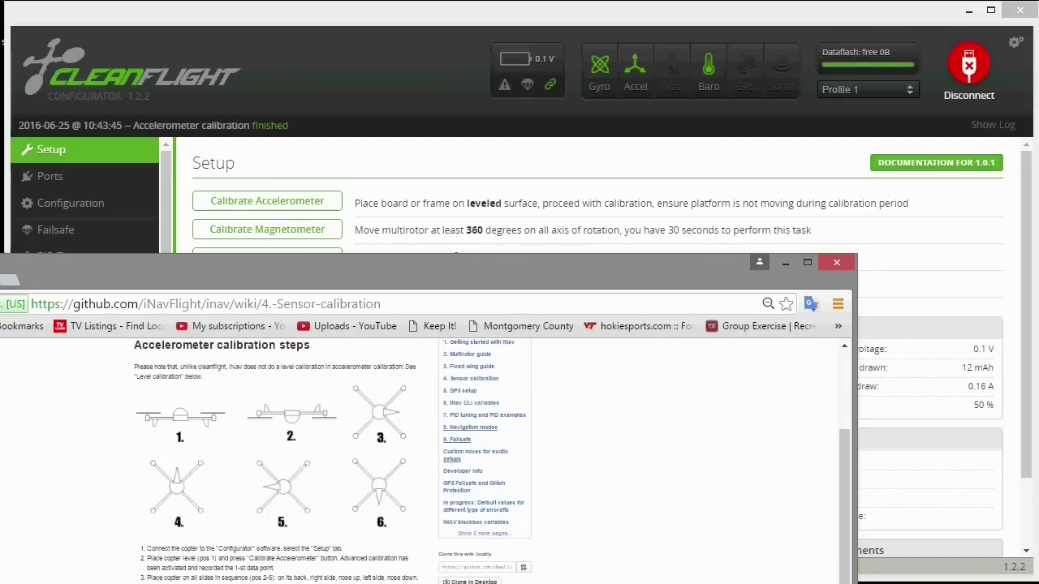
left_click(259, 205)
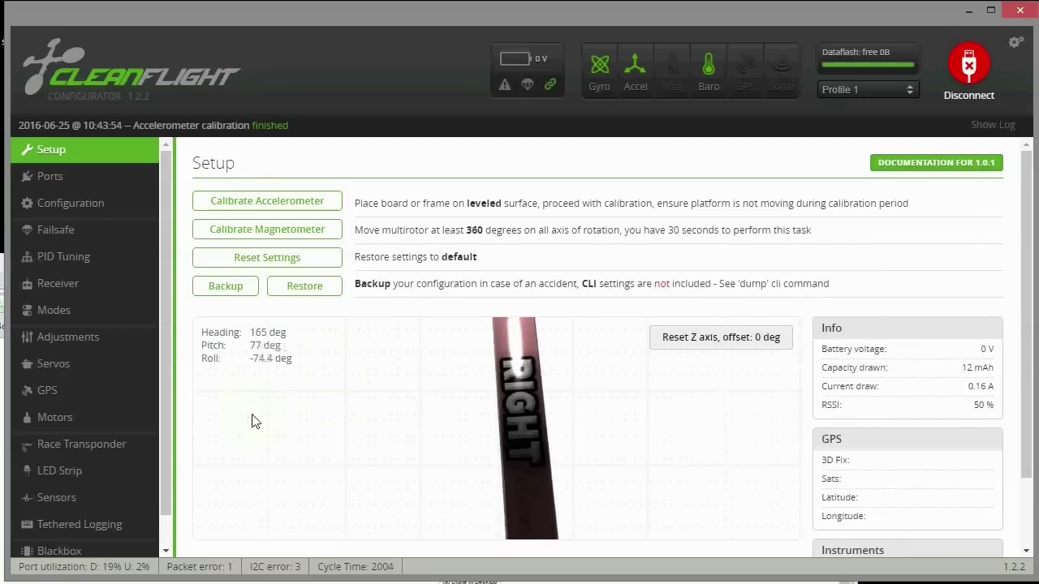
scroll(23, 536, "down", 1)
left_click(24, 545)
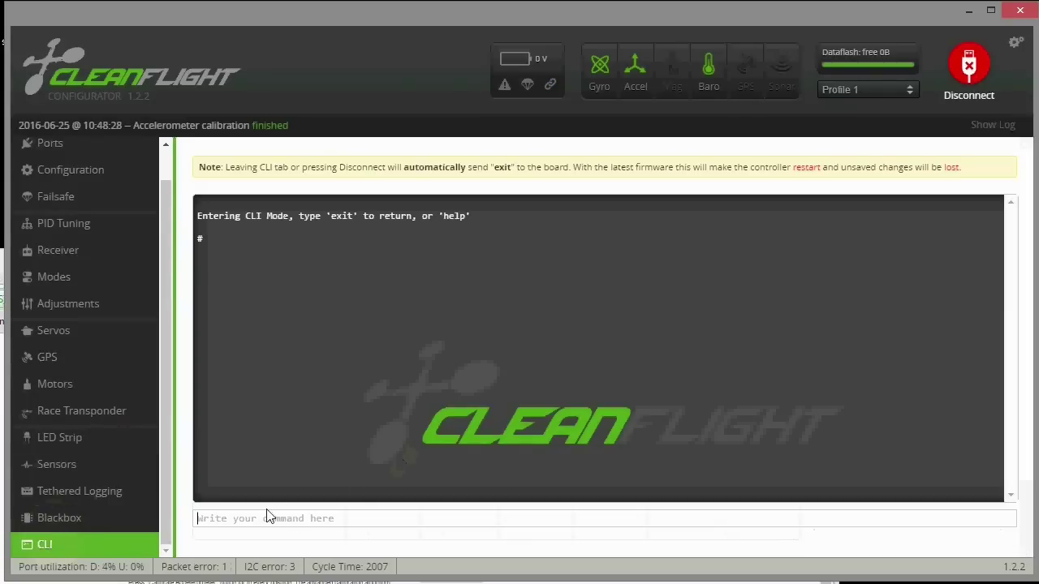
Step: Run 'dump' in the CLI and scroll to the acczero/accgain calibration values
left_click(288, 491)
type("d")
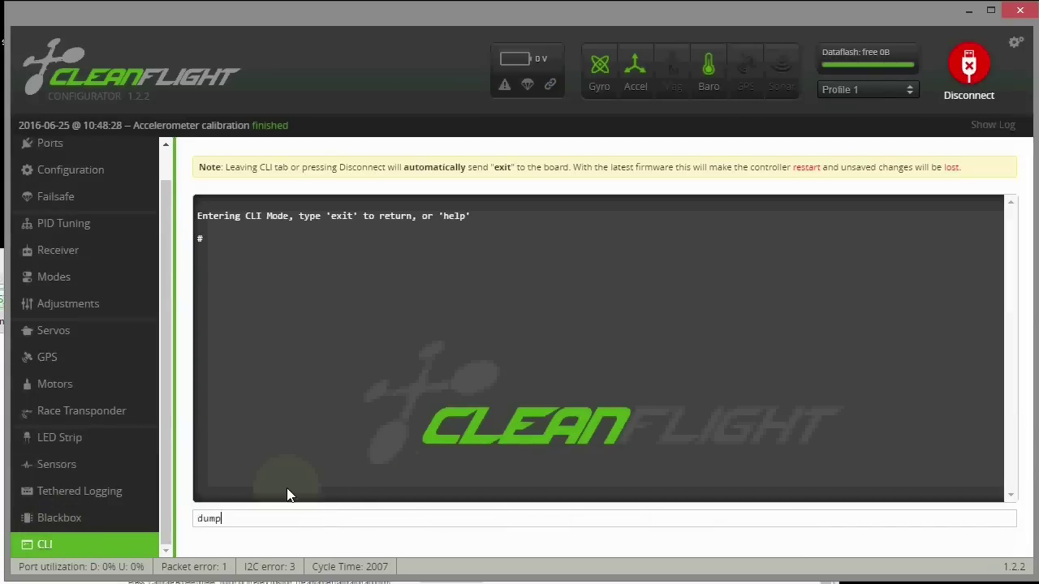
type("ump")
key("Return")
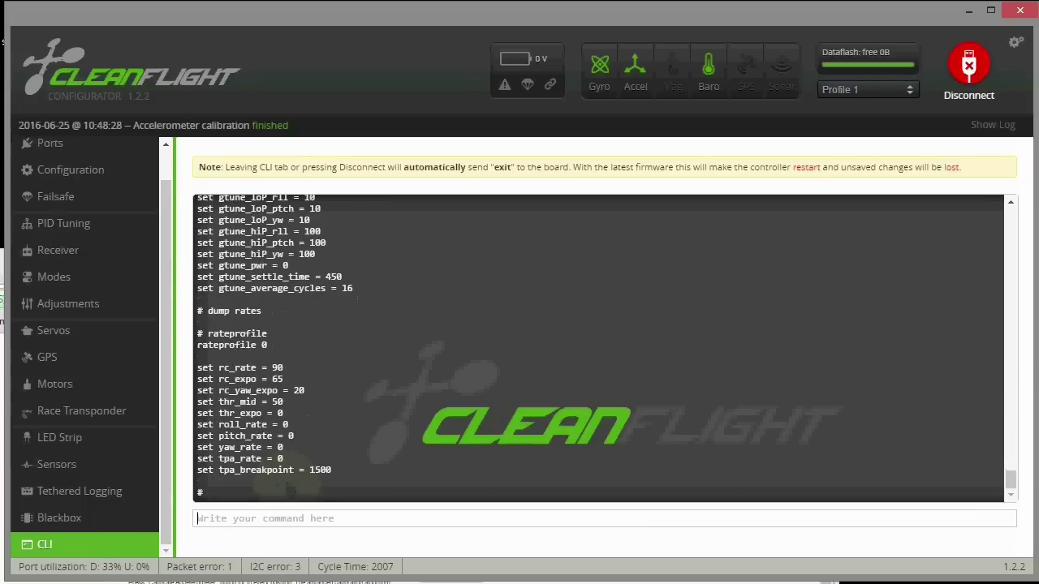
left_click_drag(1011, 480, 1016, 389)
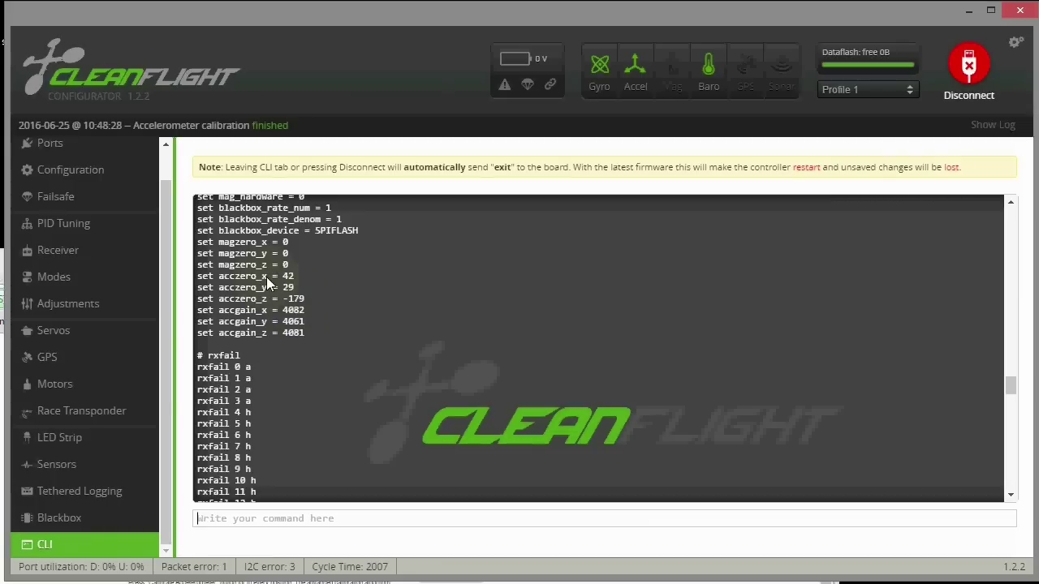
scroll(318, 303, "up", 1)
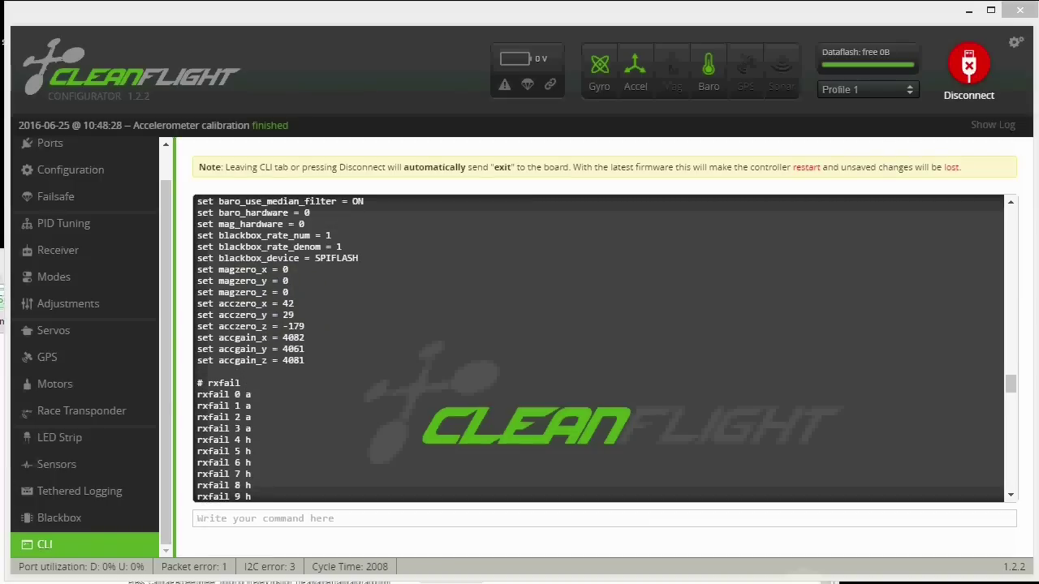
Step: Save the accelerometer trims (acczero 42, 29, -179) to the board and reboot it
left_click(204, 518)
type("se")
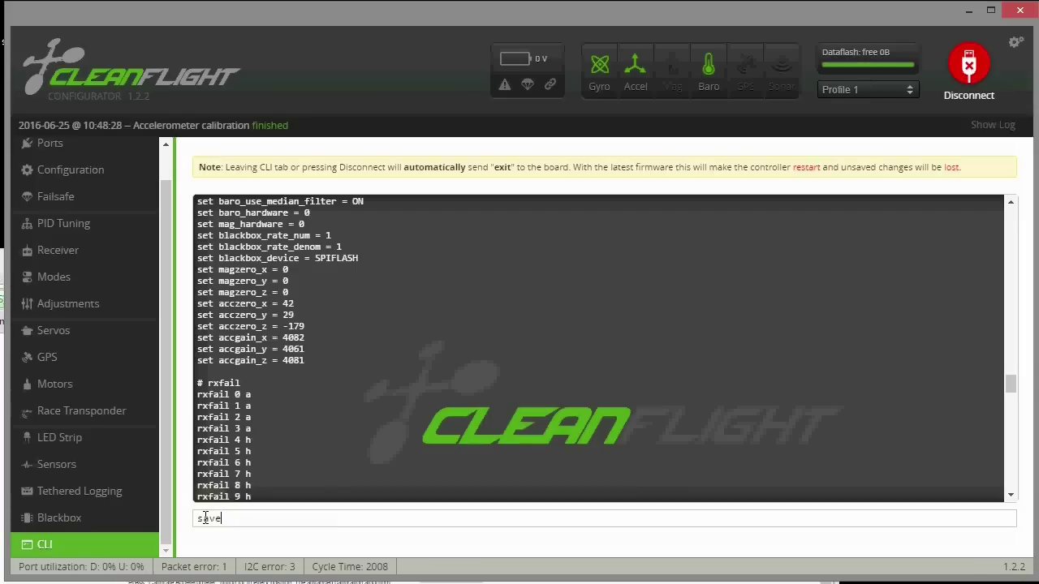
type("ve")
key("Return")
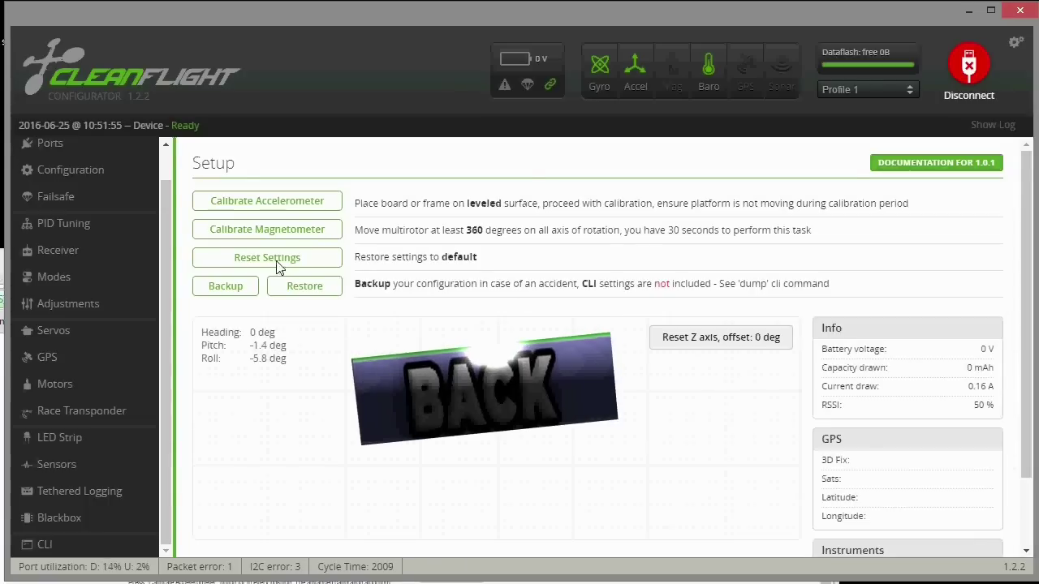
Step: Back up the configuration, replacing the existing INAVcleanflight_PopWing backup text file
left_click(225, 288)
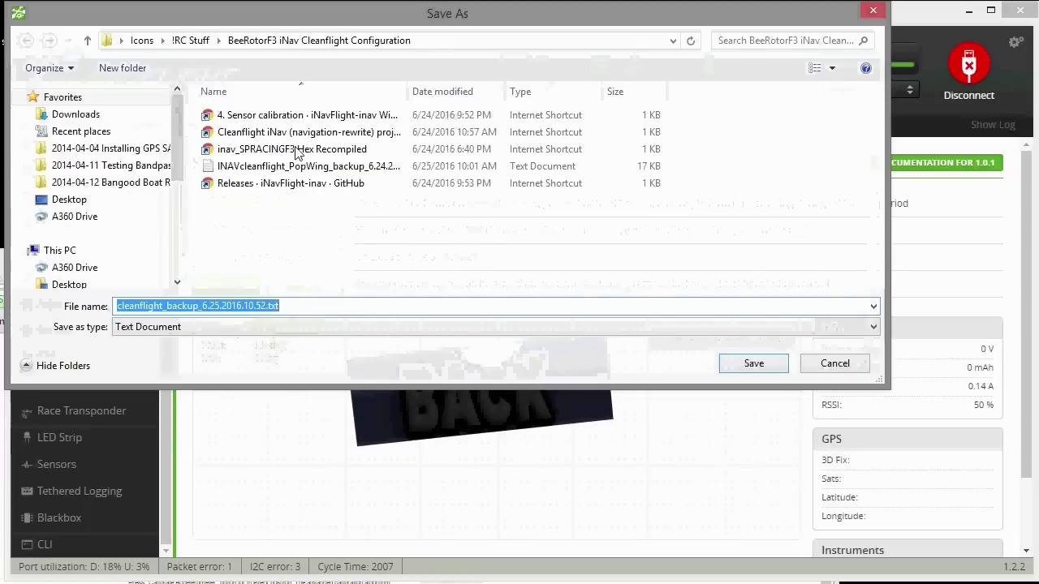
left_click(296, 169)
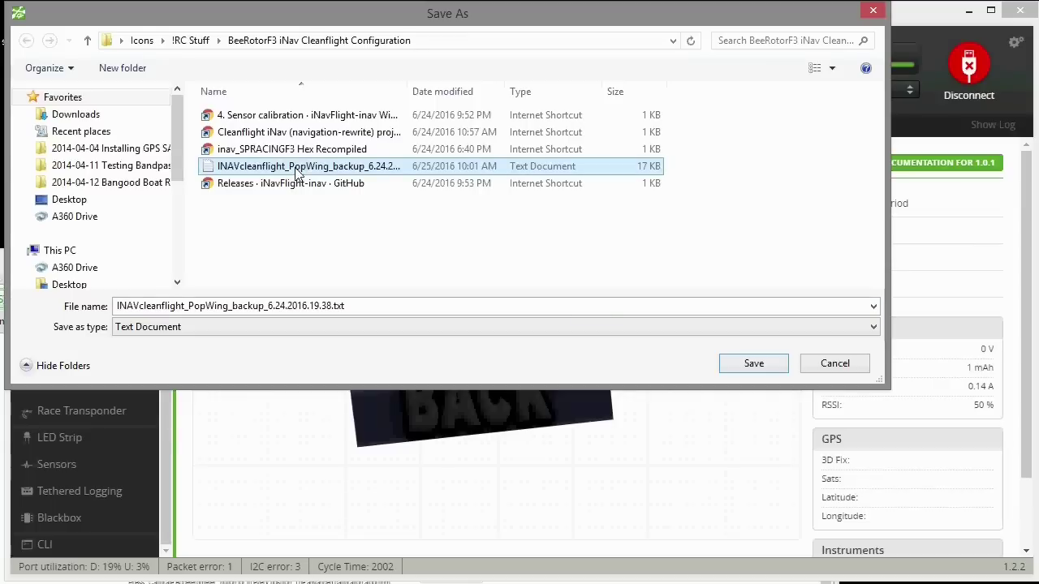
left_click(754, 365)
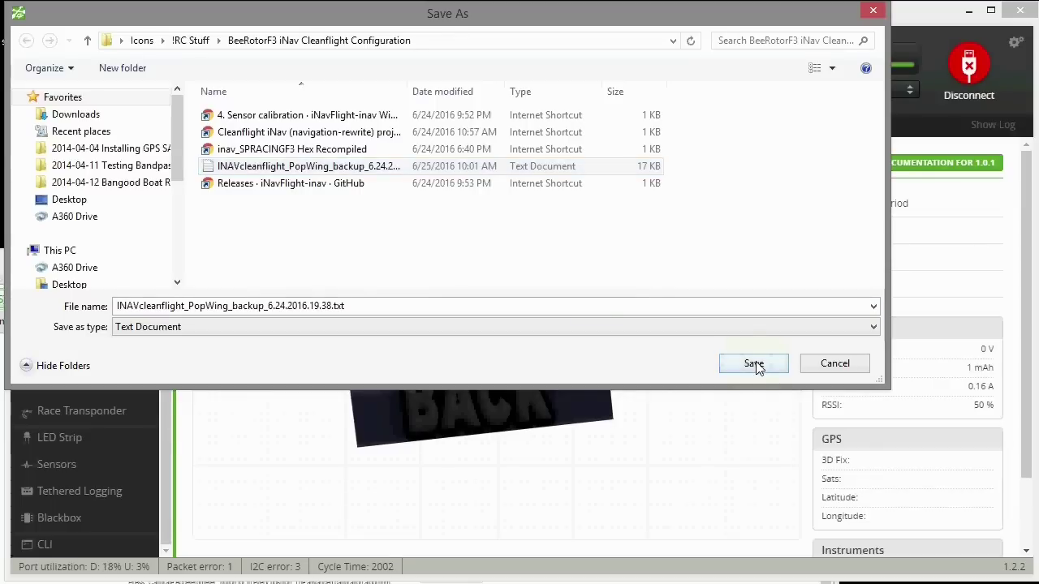
left_click(655, 363)
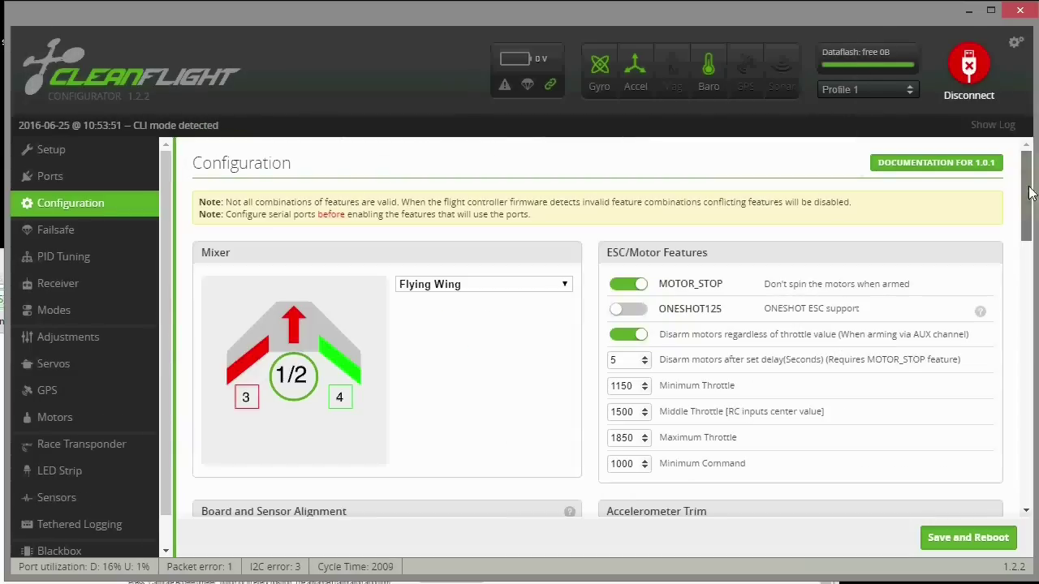
Step: Scroll to the Board and Sensor Alignment panel to confirm Roll Degrees is 1800
scroll(1029, 192, "down", 3)
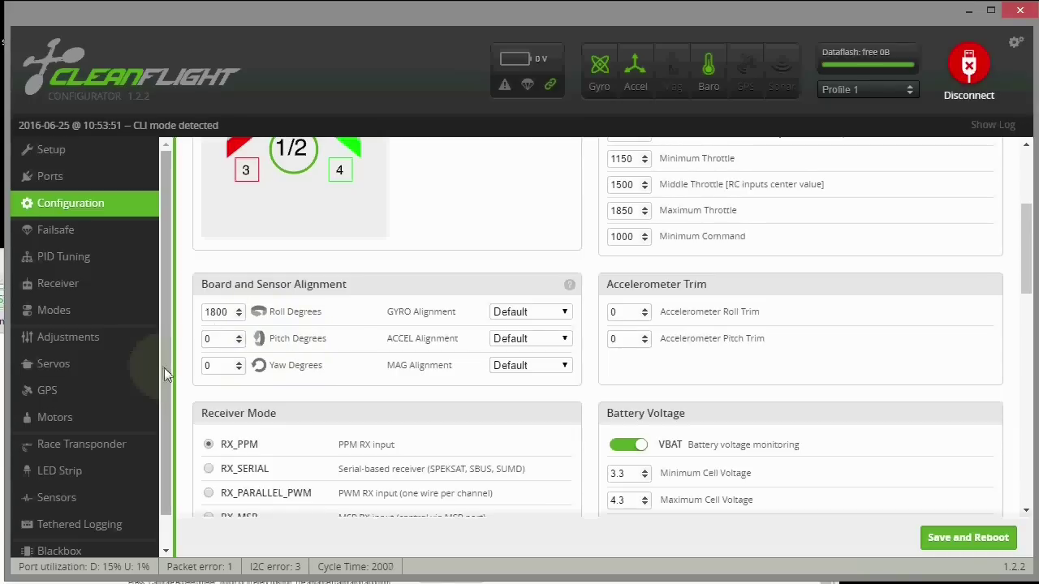
left_click_drag(166, 369, 156, 573)
Step: Run a fresh 'dump' in the CLI and scroll to the align_board_roll line
left_click(45, 545)
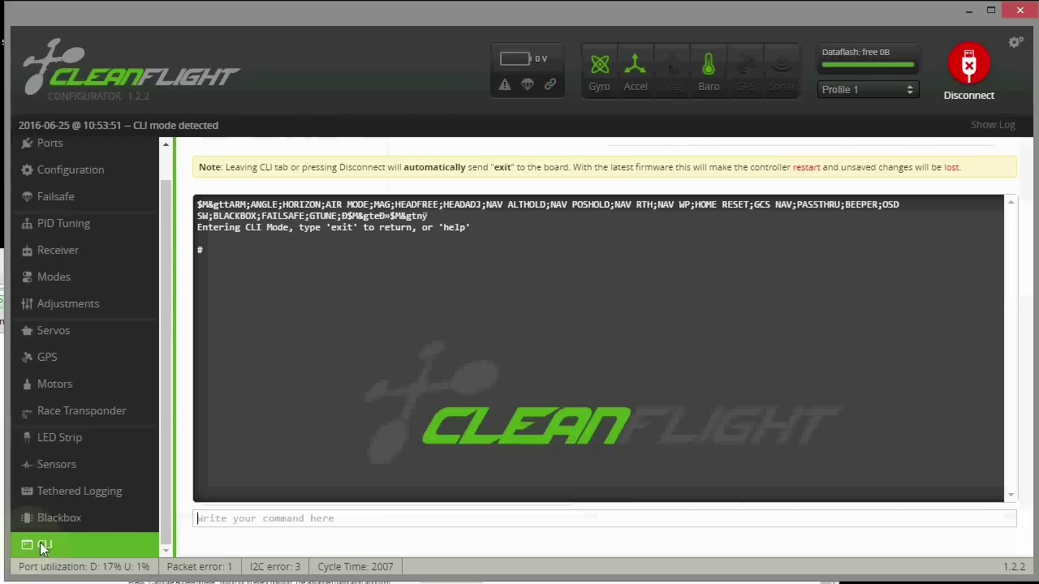
left_click(255, 528)
type("dump")
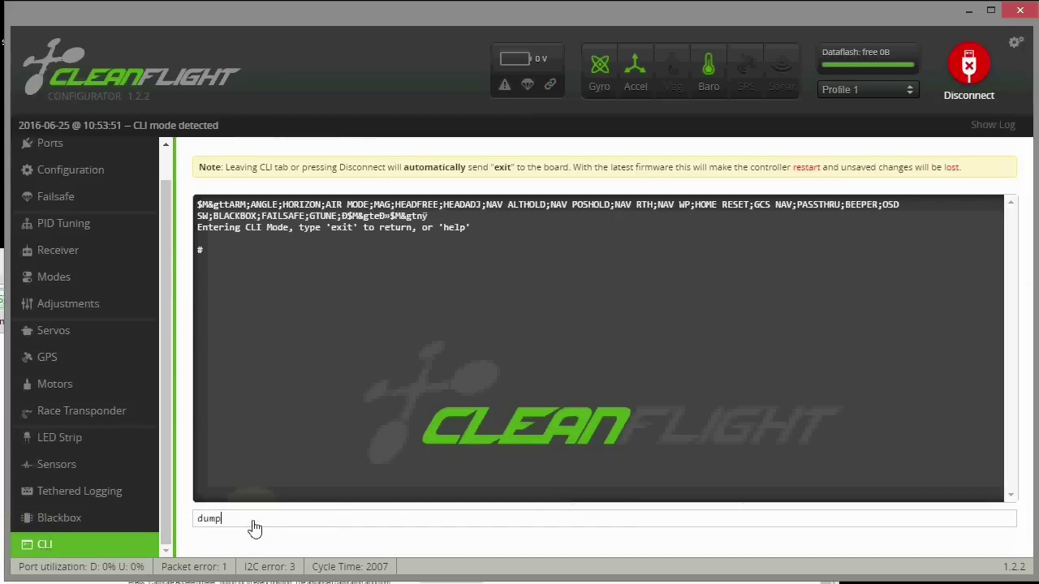
key("Return")
left_click_drag(1009, 480, 1011, 387)
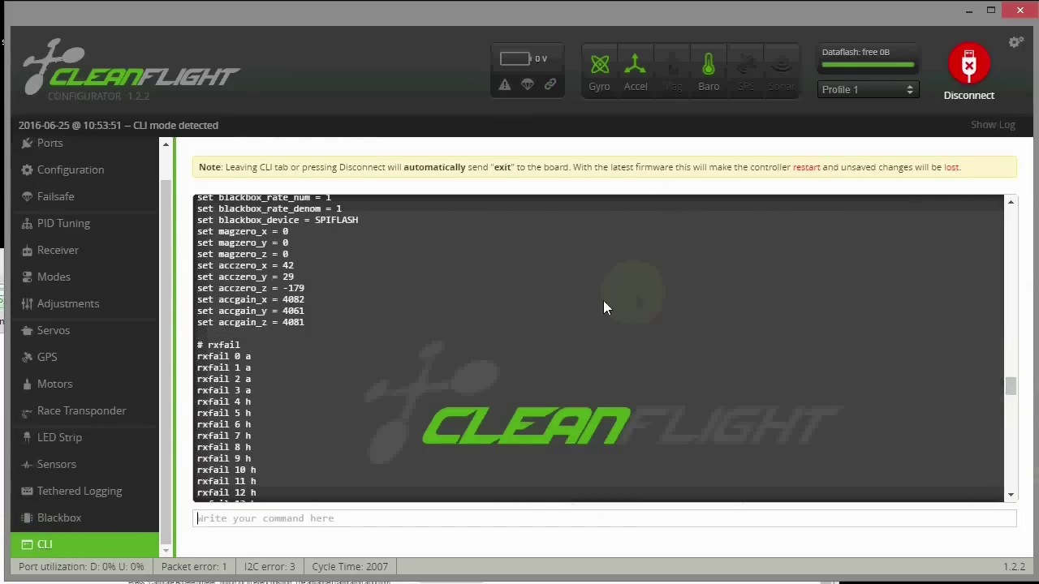
scroll(539, 367, "up", 5)
scroll(538, 374, "down", 4)
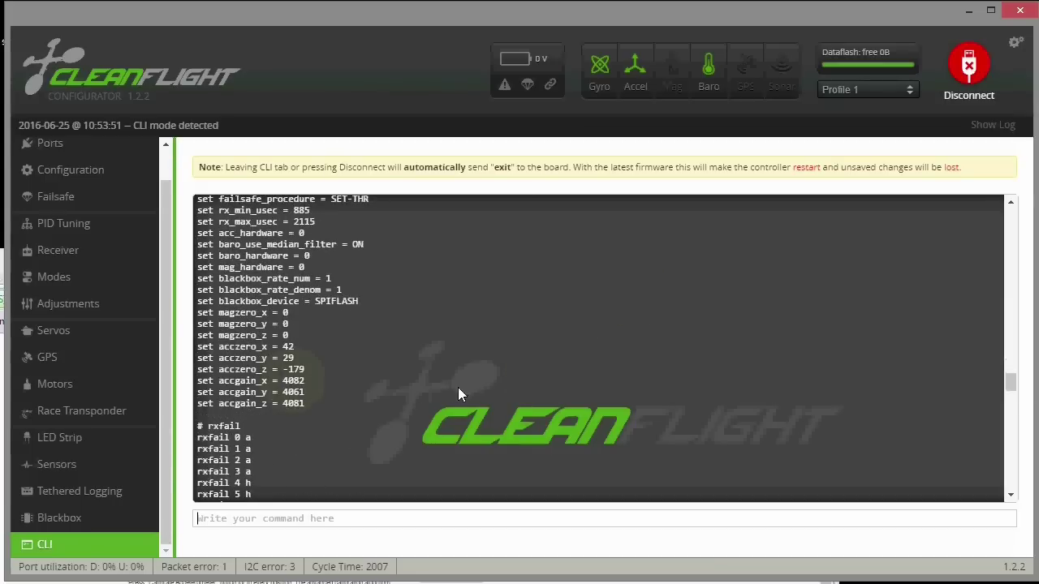
scroll(441, 396, "up", 3)
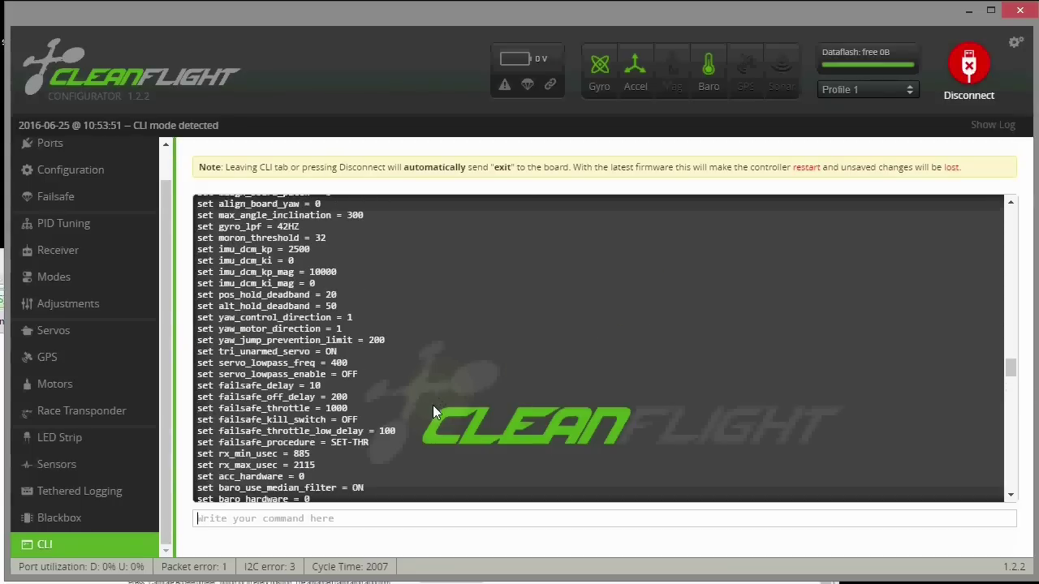
scroll(413, 451, "up", 1)
scroll(413, 451, "up", 1)
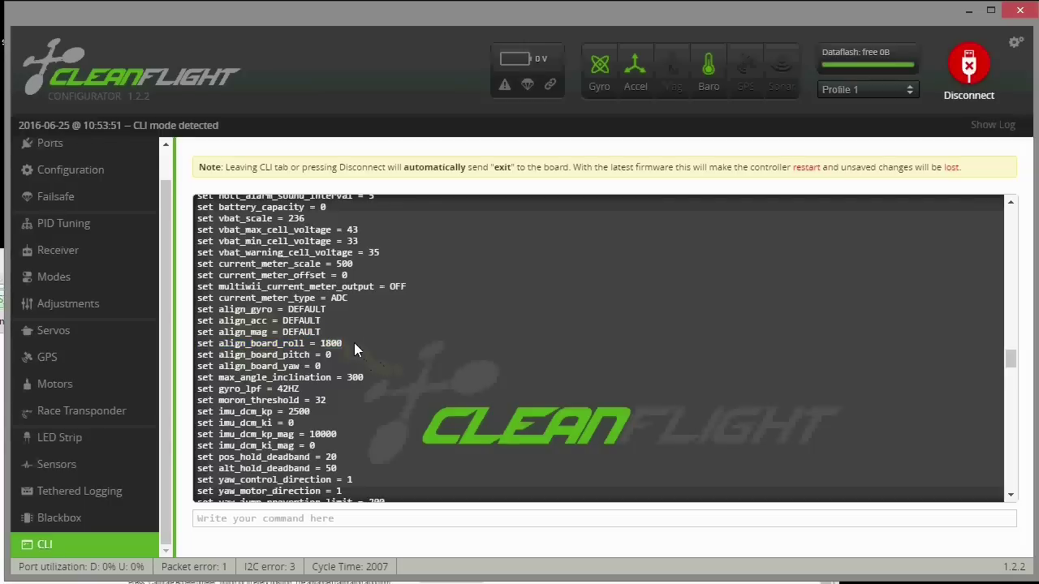
Step: Copy 'set align_board_roll = 1800' and paste it into the CLI command line
left_click_drag(353, 343, 207, 349)
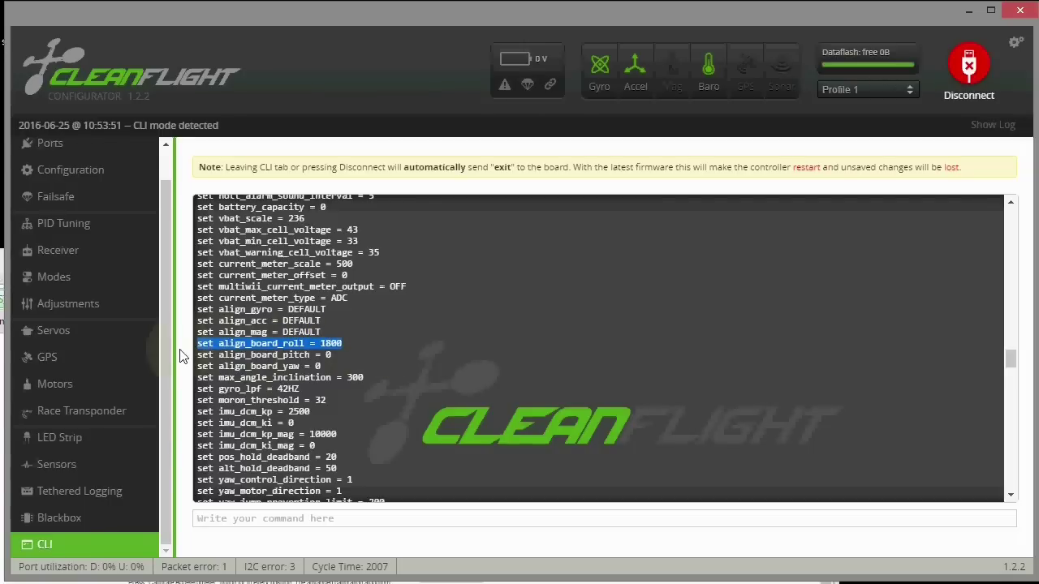
left_click(215, 523)
type("set align_board_roll = 1800")
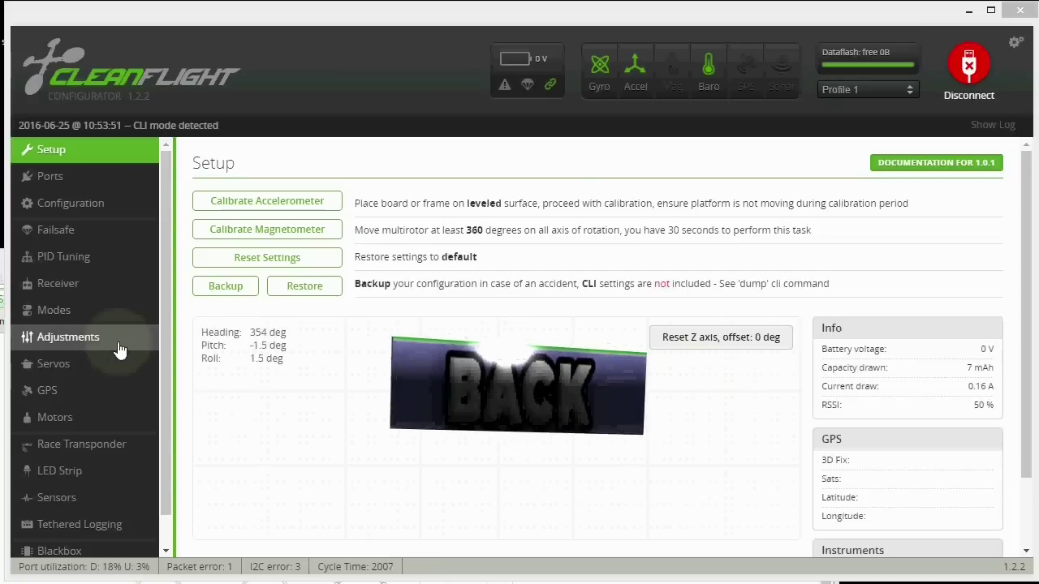
Step: Scroll through the configured mode ranges on the Modes page
left_click(54, 311)
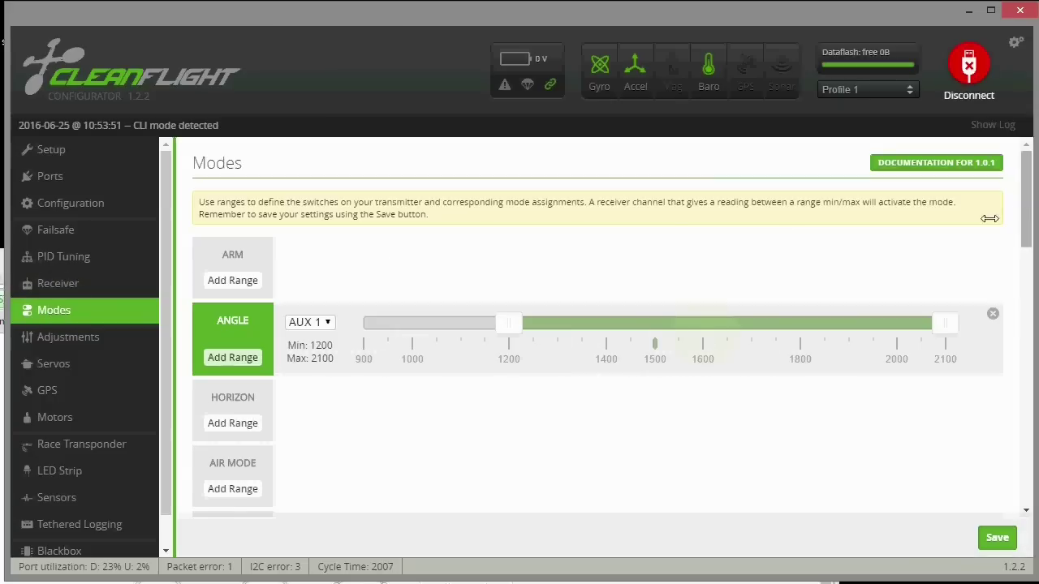
scroll(1024, 266, "down", 1)
scroll(1025, 265, "down", 5)
scroll(1024, 243, "up", 5)
scroll(1026, 150, "down", 4)
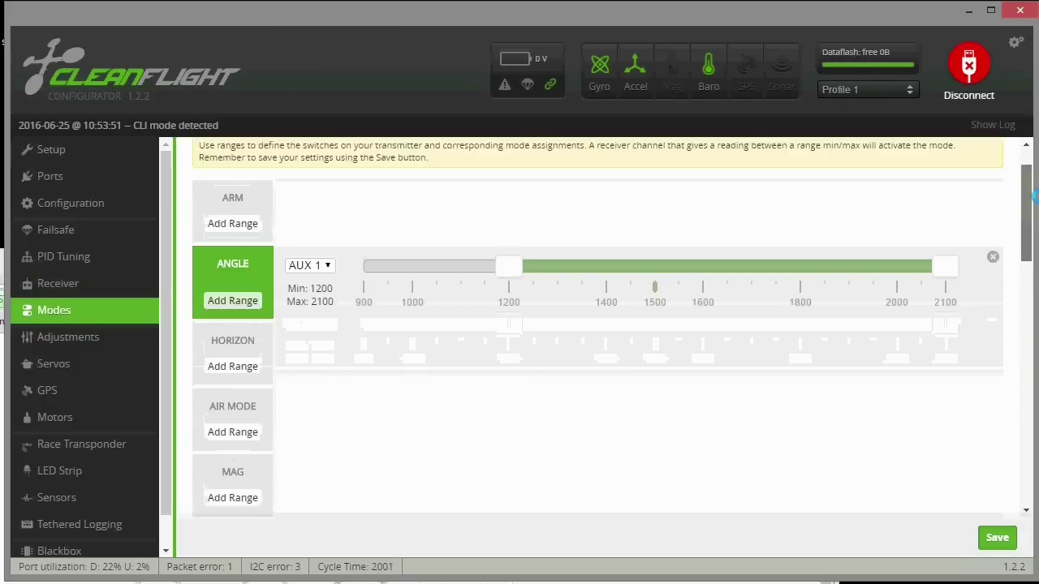
scroll(1026, 151, "up", 4)
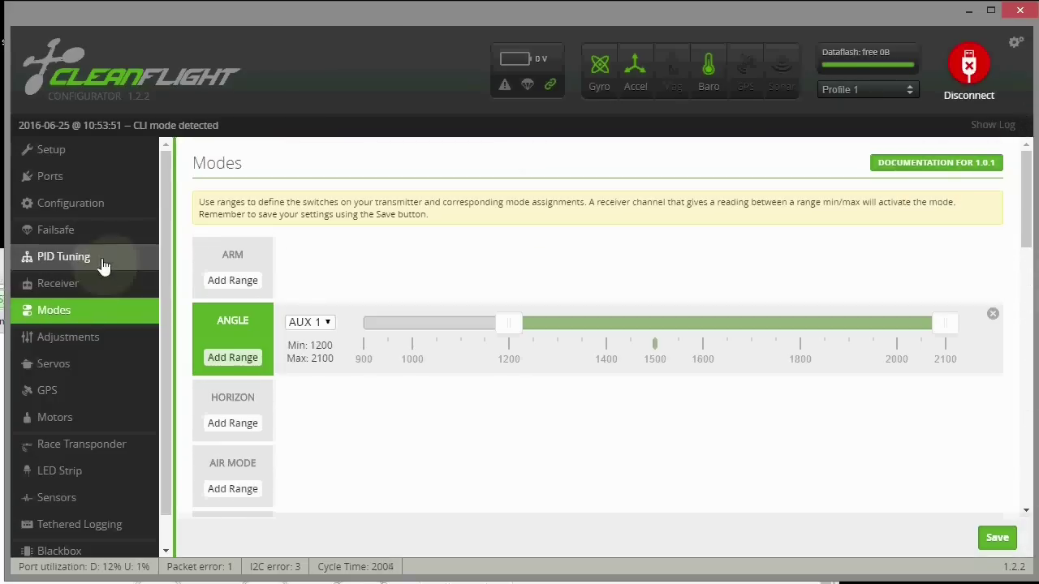
Step: Review the Failsafe page: Stage 2 enabled, guard time 10, pulse range 885–2115
left_click(69, 234)
scroll(1026, 244, "down", 1)
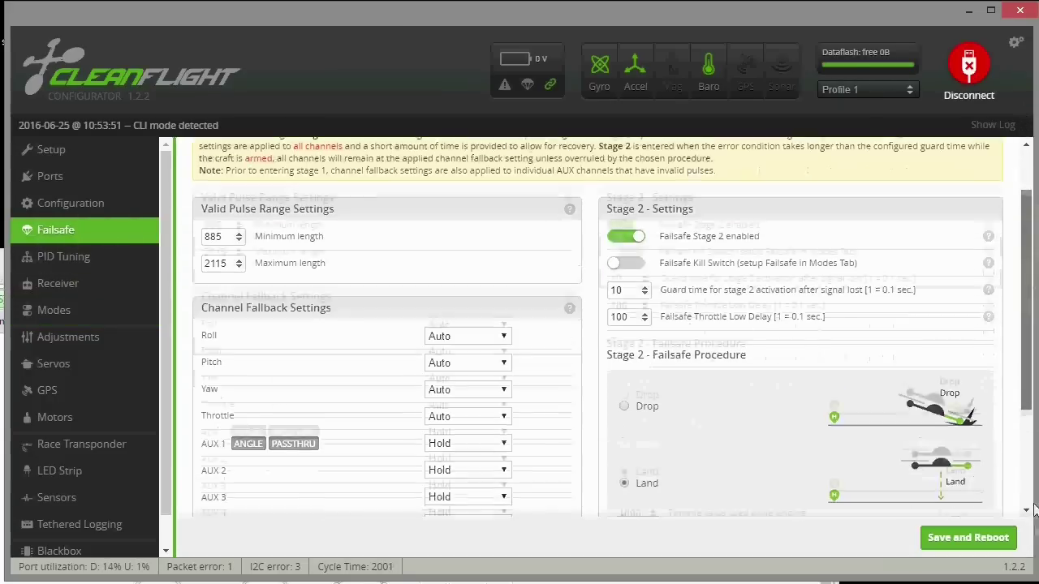
scroll(1026, 243, "up", 1)
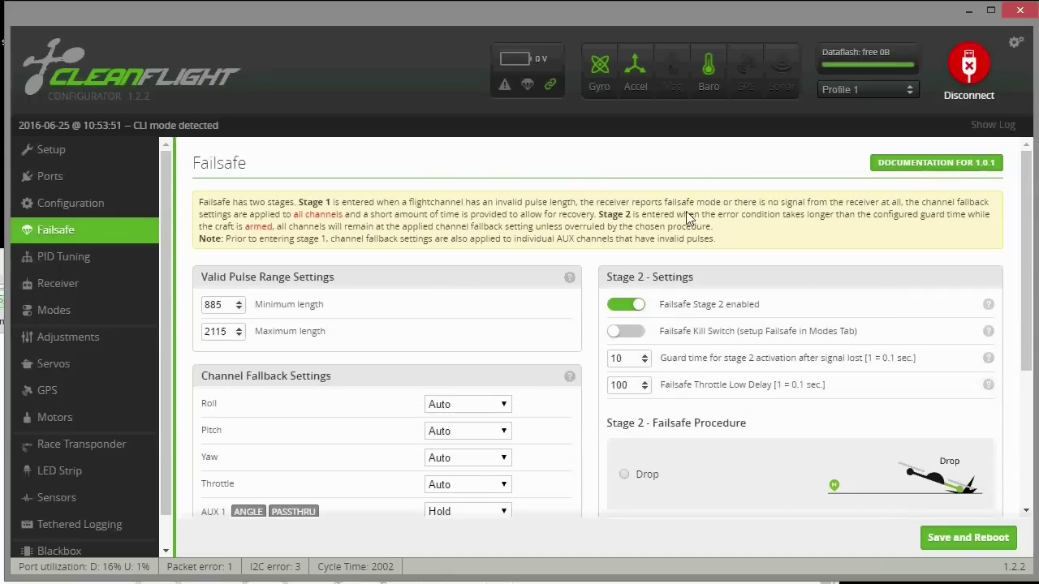